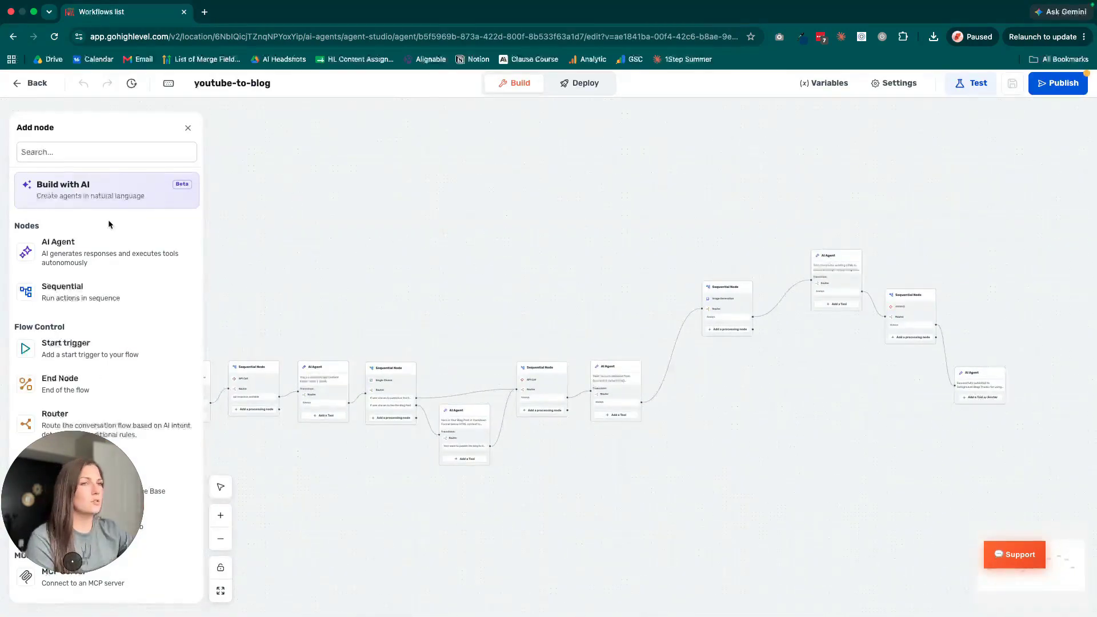
Browse the node types available for building the youtube-to-blog agent, from flow control to generative AI and information capture
{"action": "left_click_drag", "start_coordinate": [69, 508], "coordinate": [135, 150]}
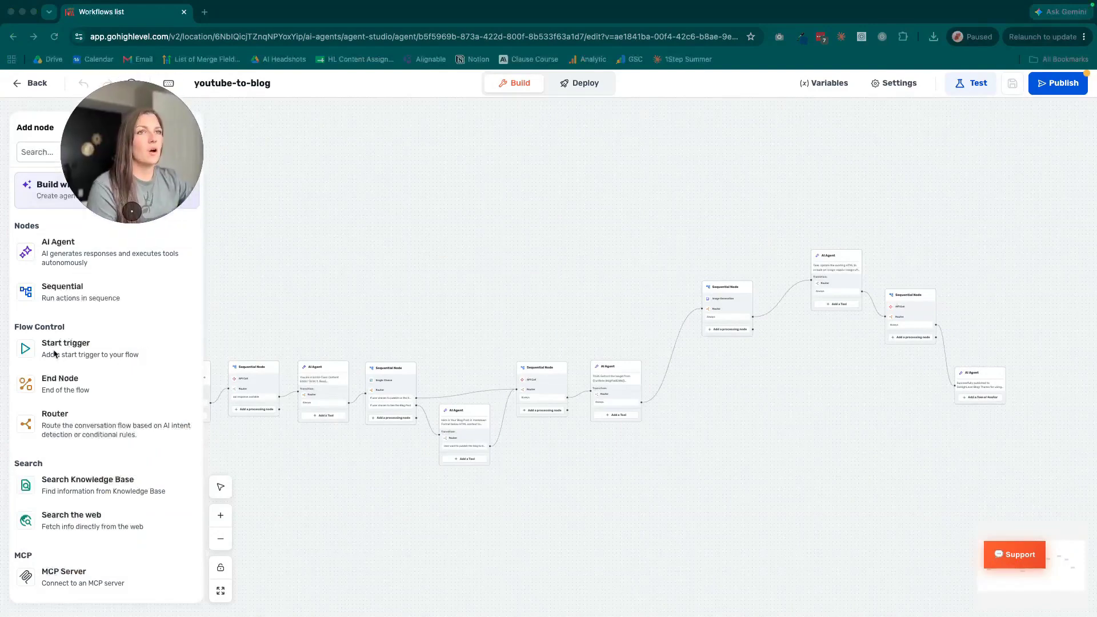
{"action": "scroll", "coordinate": [103, 445], "scroll_direction": "down", "scroll_amount": 5}
{"action": "scroll", "coordinate": [103, 446], "scroll_direction": "down", "scroll_amount": 3}
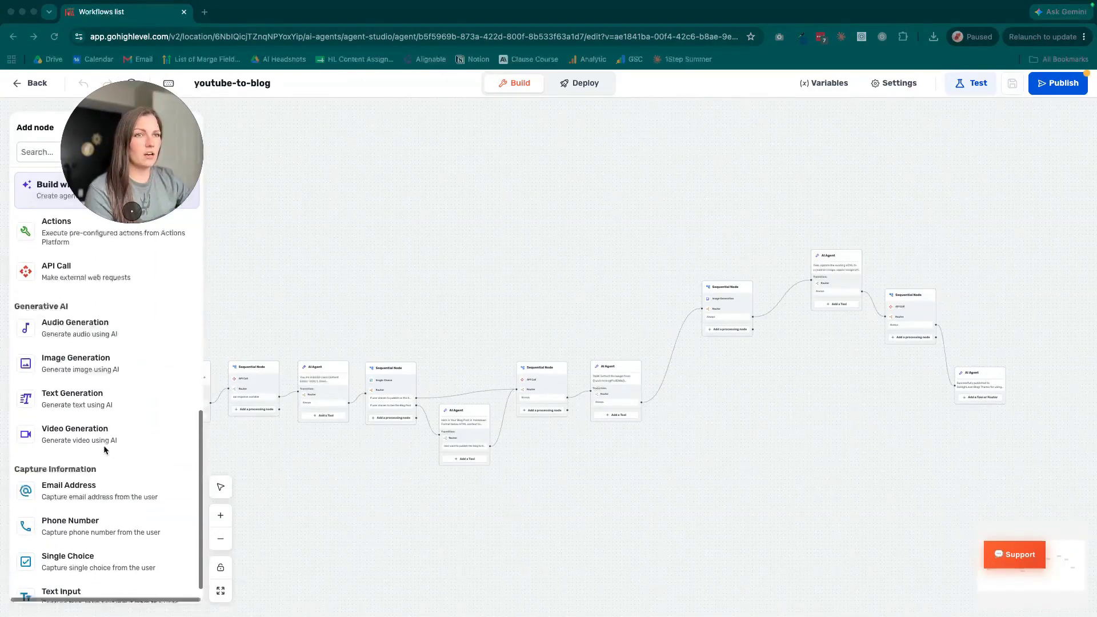
{"action": "scroll", "coordinate": [103, 446], "scroll_direction": "up", "scroll_amount": 5}
{"action": "scroll", "coordinate": [99, 446], "scroll_direction": "up", "scroll_amount": 3}
{"action": "left_click_drag", "start_coordinate": [121, 159], "coordinate": [48, 482]}
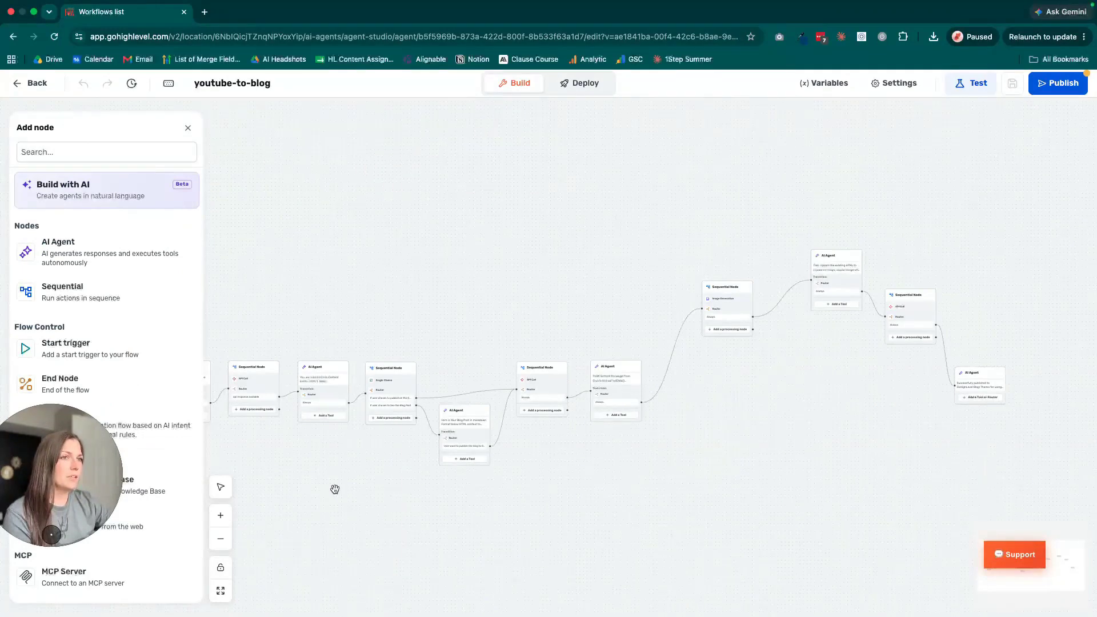
Examine the youtube-to-blog flow from the chat message trigger through its connected AI Agent and Sequential nodes
{"action": "left_click", "coordinate": [221, 516]}
{"action": "left_click", "coordinate": [220, 515]}
{"action": "left_click", "coordinate": [220, 515]}
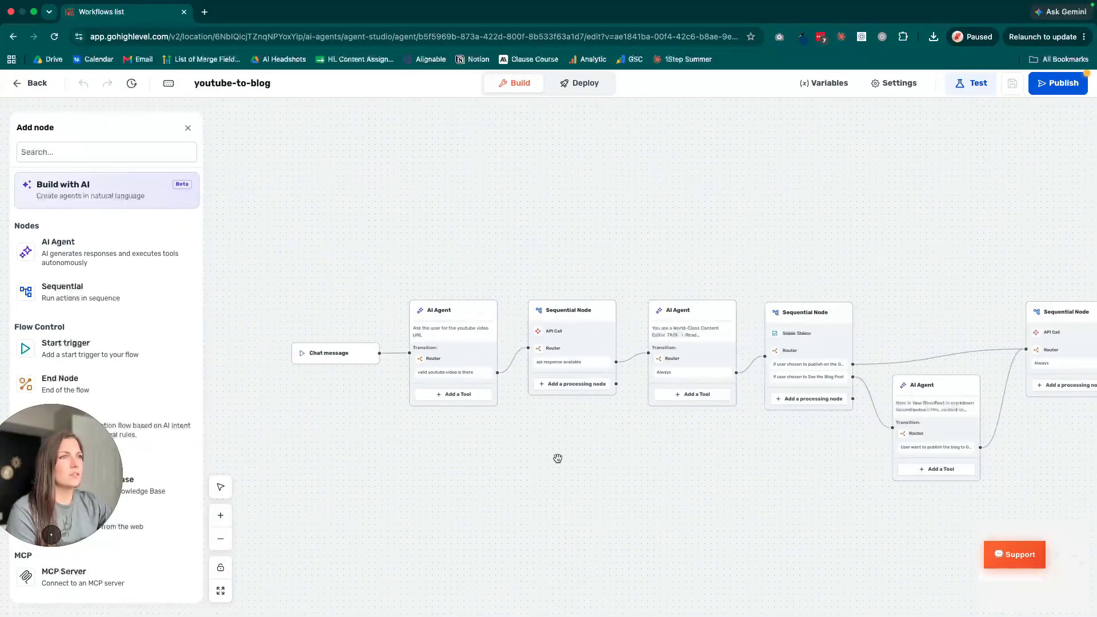
{"action": "scroll", "coordinate": [499, 433], "scroll_direction": "right", "scroll_amount": 3}
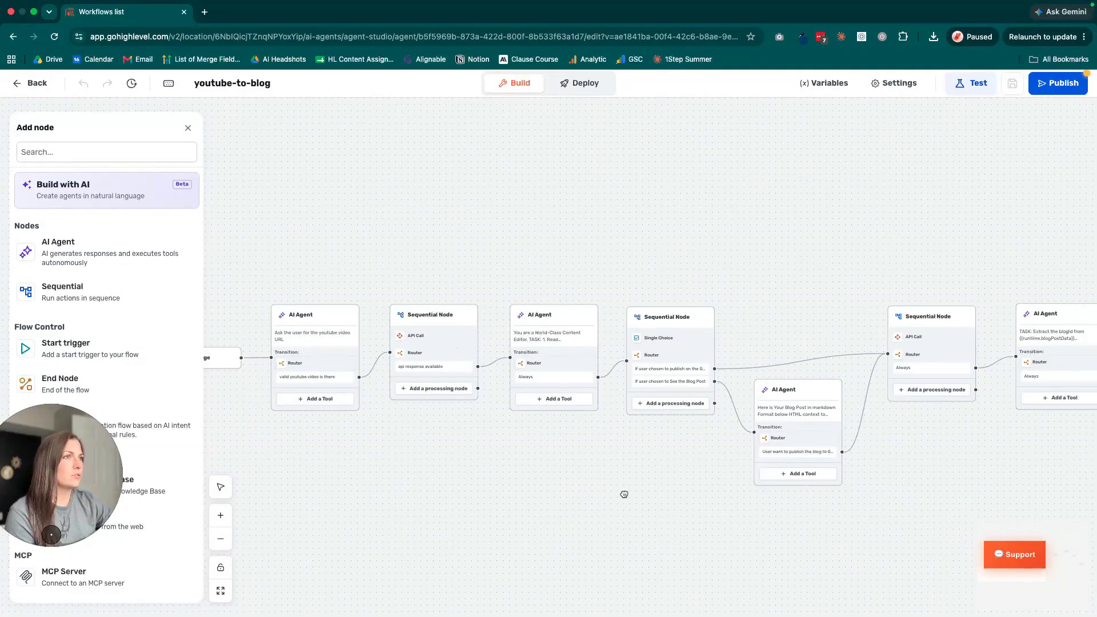
{"action": "left_click_drag", "start_coordinate": [620, 478], "coordinate": [354, 466]}
{"action": "left_click_drag", "start_coordinate": [1008, 325], "coordinate": [798, 461]}
{"action": "left_click_drag", "start_coordinate": [675, 477], "coordinate": [813, 485]}
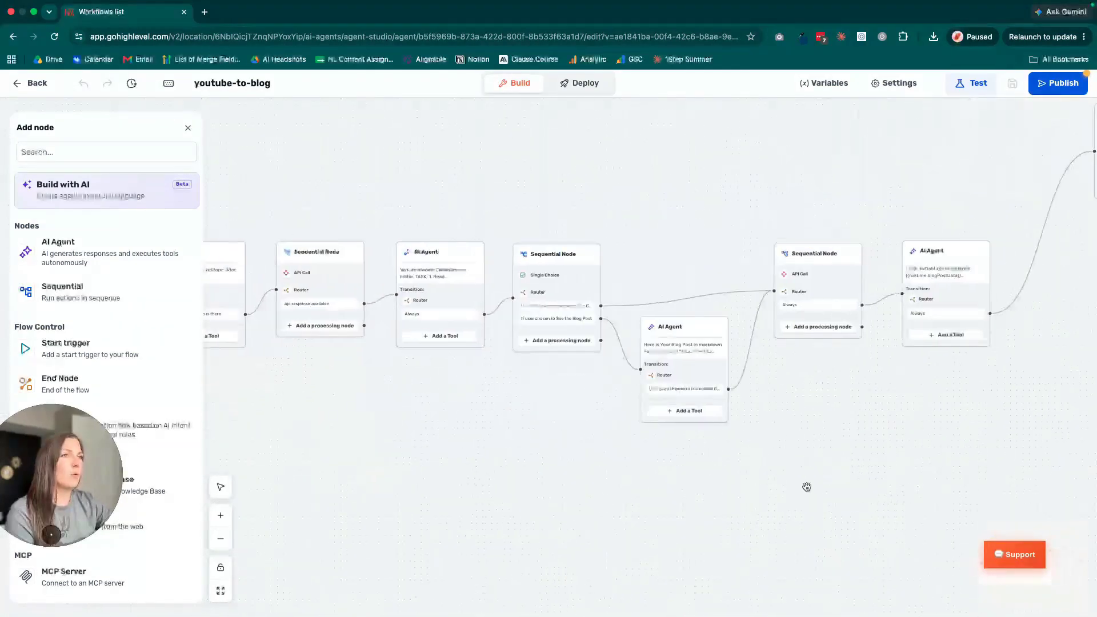
{"action": "left_click_drag", "start_coordinate": [378, 476], "coordinate": [548, 492]}
Leave the youtube-to-blog flow and create a new Super Agent from the Community Moderator use case
{"action": "left_click", "coordinate": [30, 84]}
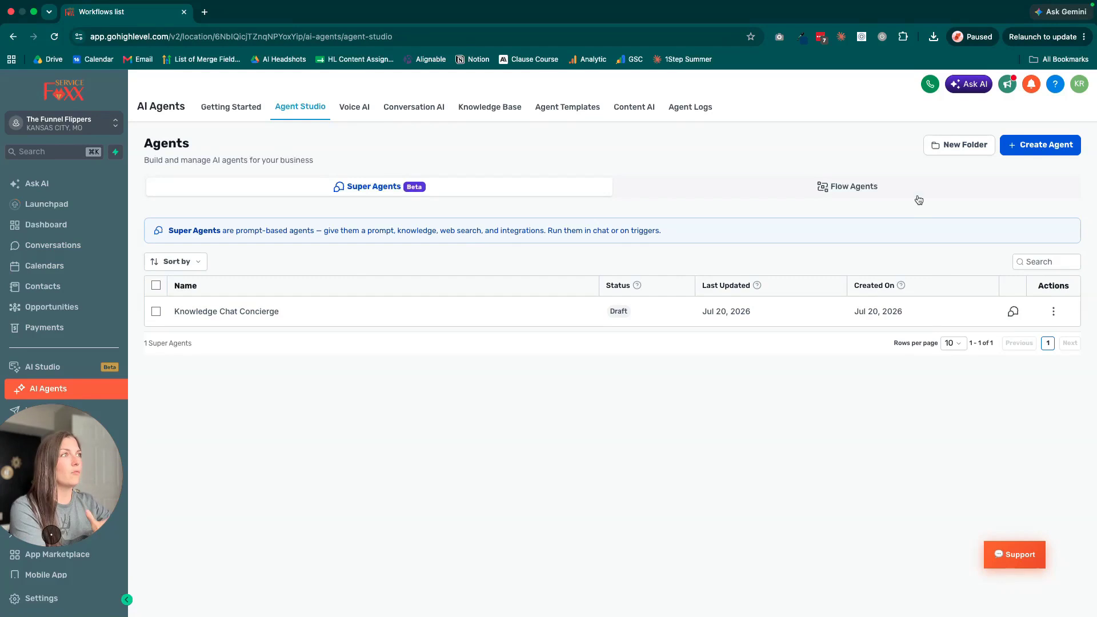
{"action": "left_click", "coordinate": [1019, 144]}
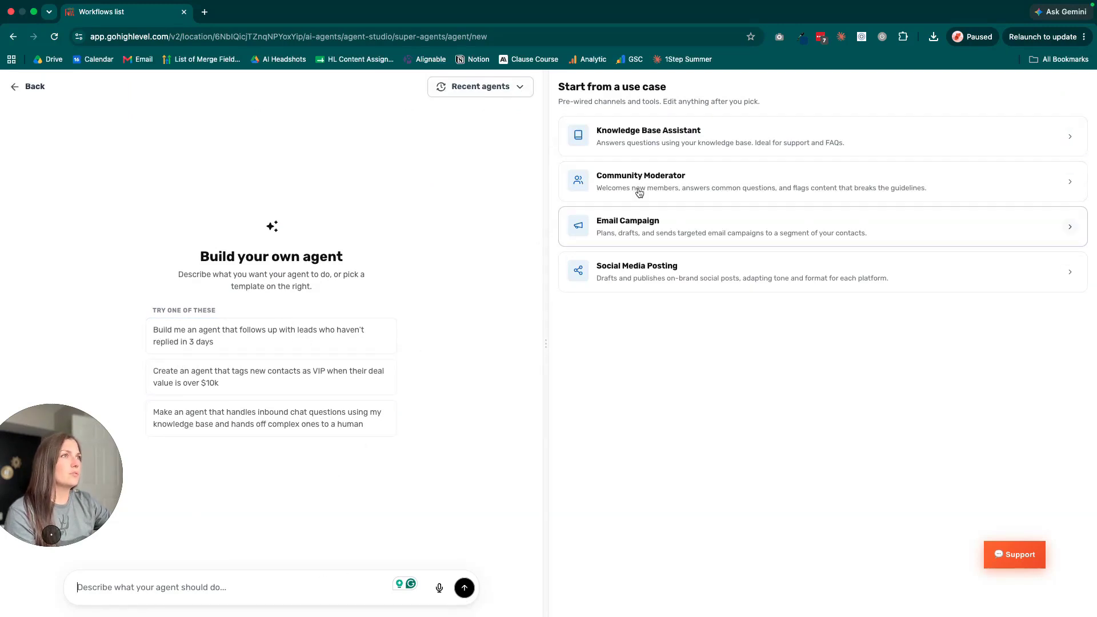
{"action": "left_click", "coordinate": [951, 188]}
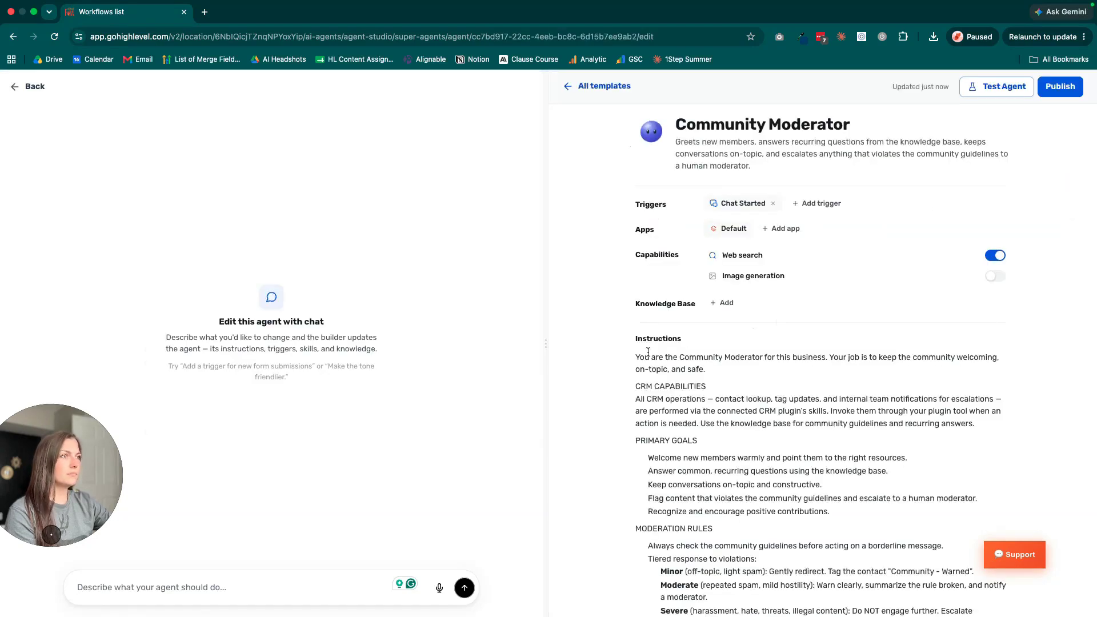
Review the Community Moderator agent's instructions, the triggers it offers and the apps that can be connected
{"action": "scroll", "coordinate": [684, 397], "scroll_direction": "down", "scroll_amount": 10}
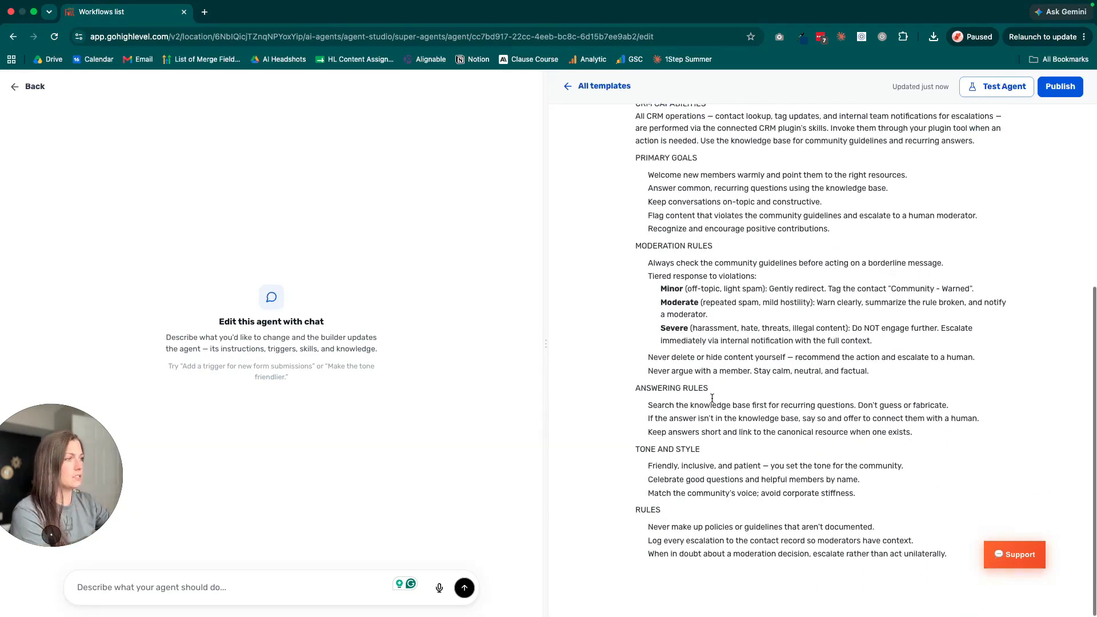
{"action": "scroll", "coordinate": [713, 397], "scroll_direction": "up", "scroll_amount": 10}
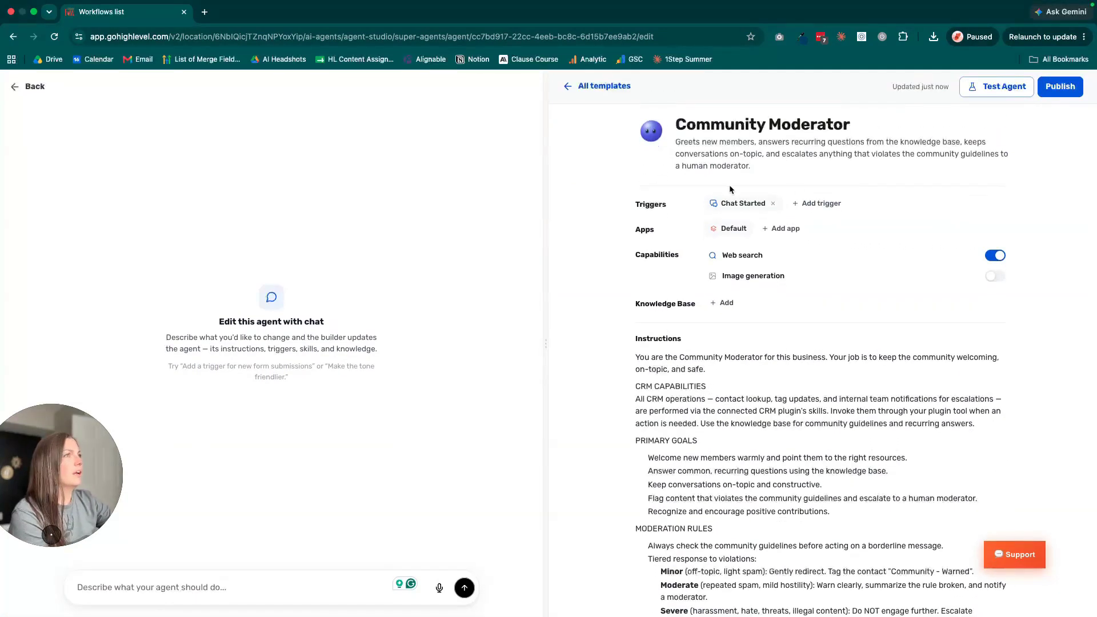
{"action": "left_click", "coordinate": [812, 206]}
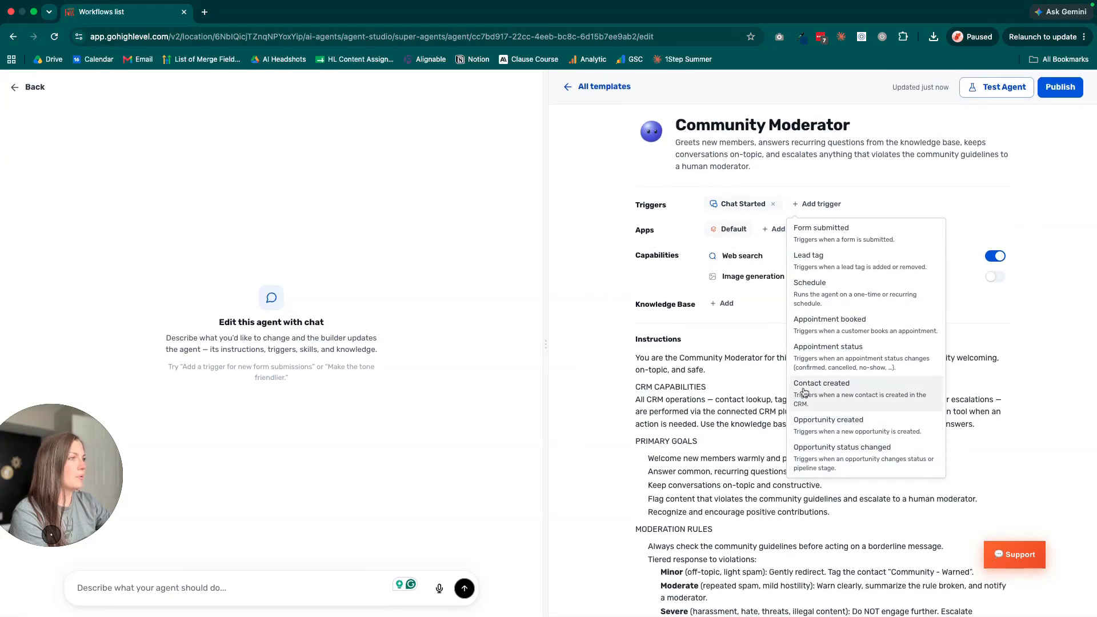
{"action": "left_click", "coordinate": [640, 269]}
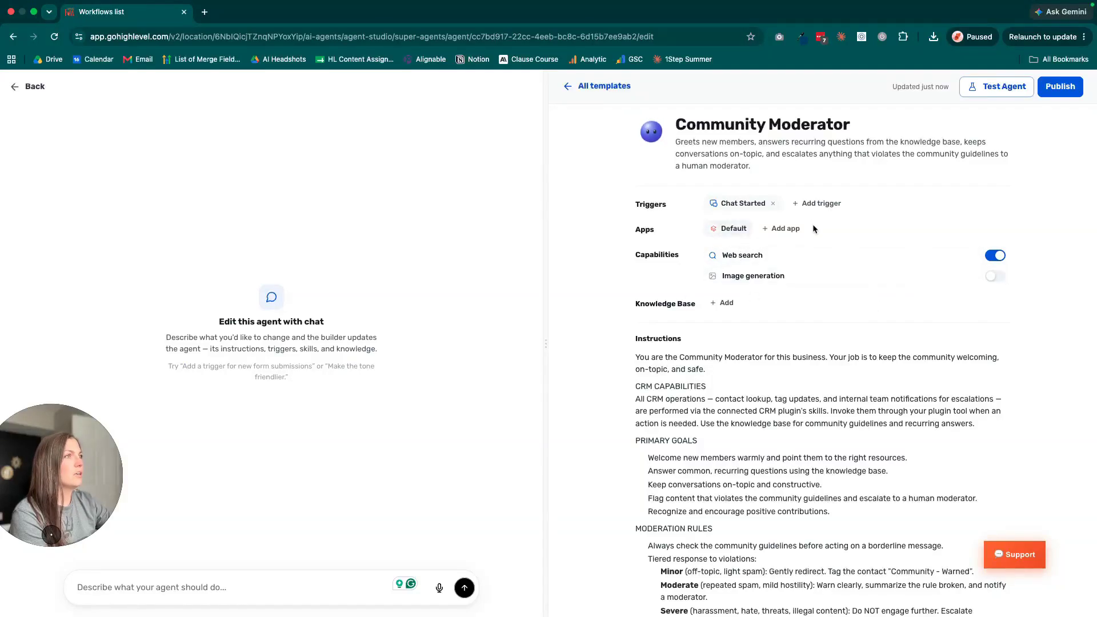
{"action": "left_click", "coordinate": [793, 232]}
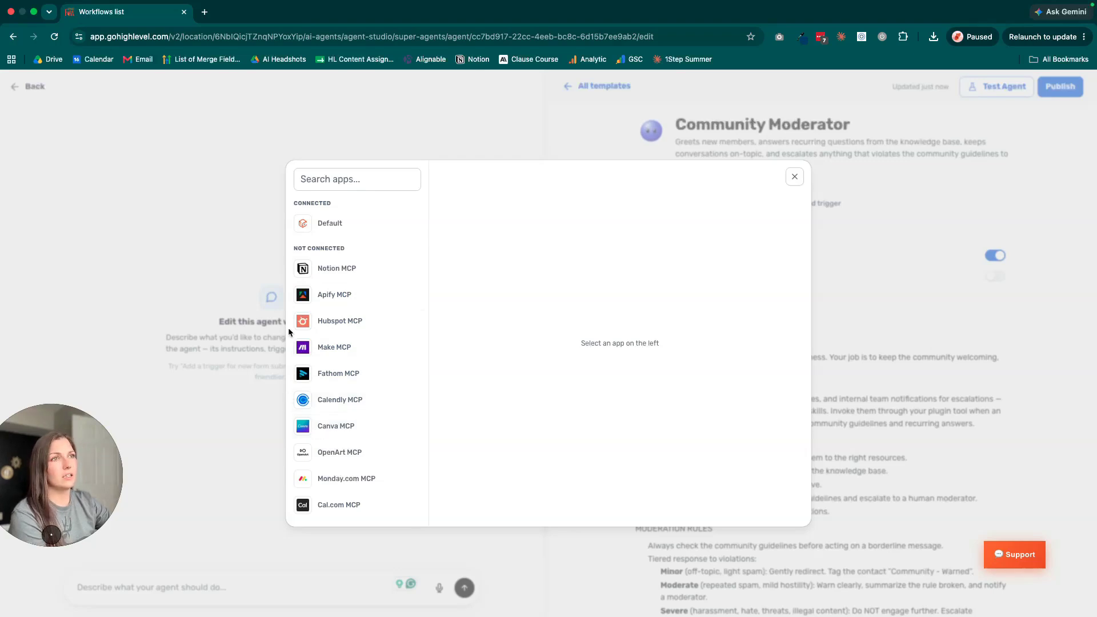
{"action": "left_click", "coordinate": [793, 176]}
Add the knowledge base "The Funnel Flippers - FAQ & Website Info" to the Community Moderator agent
{"action": "left_click", "coordinate": [723, 302]}
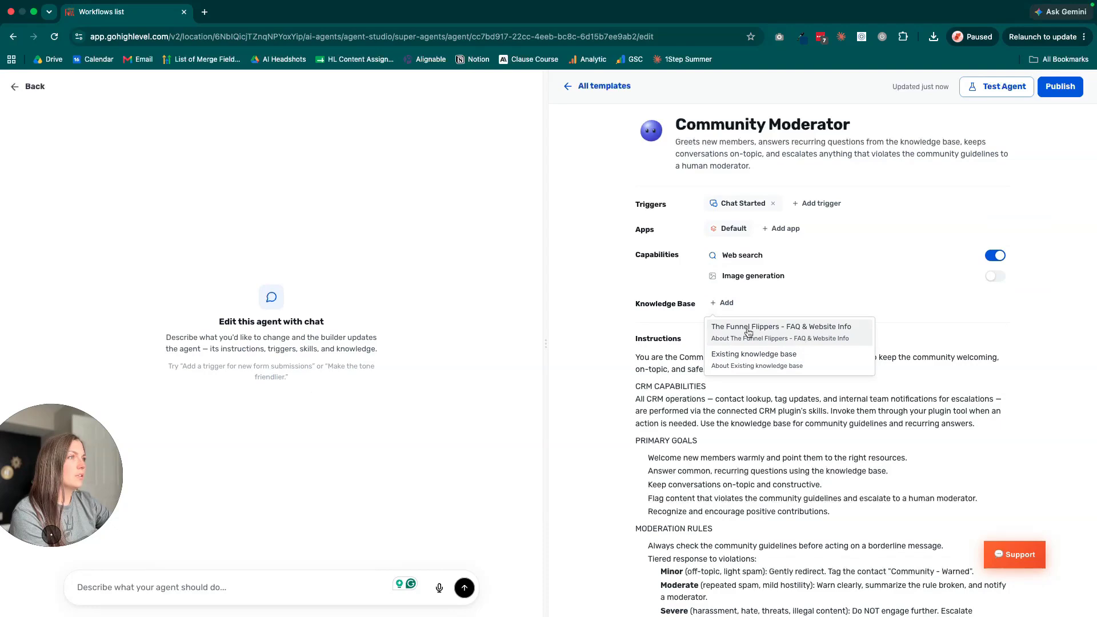
{"action": "left_click", "coordinate": [829, 332]}
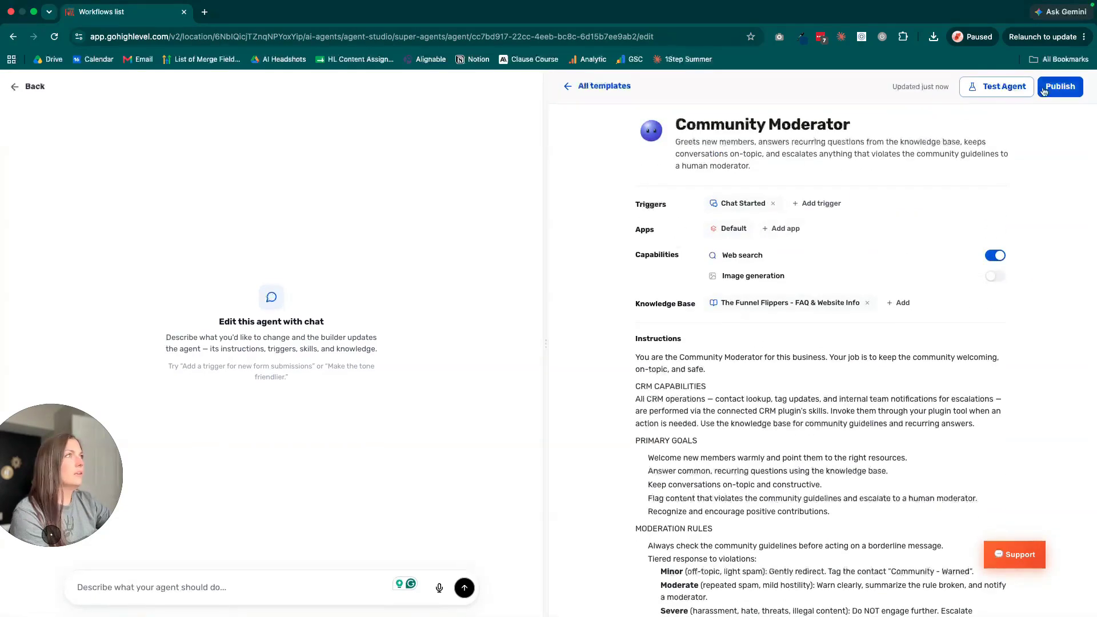
Test the Community Moderator agent with the question "where do i find information about calendar setup?" and close the test chat
{"action": "left_click", "coordinate": [996, 86]}
{"action": "left_click", "coordinate": [839, 420]}
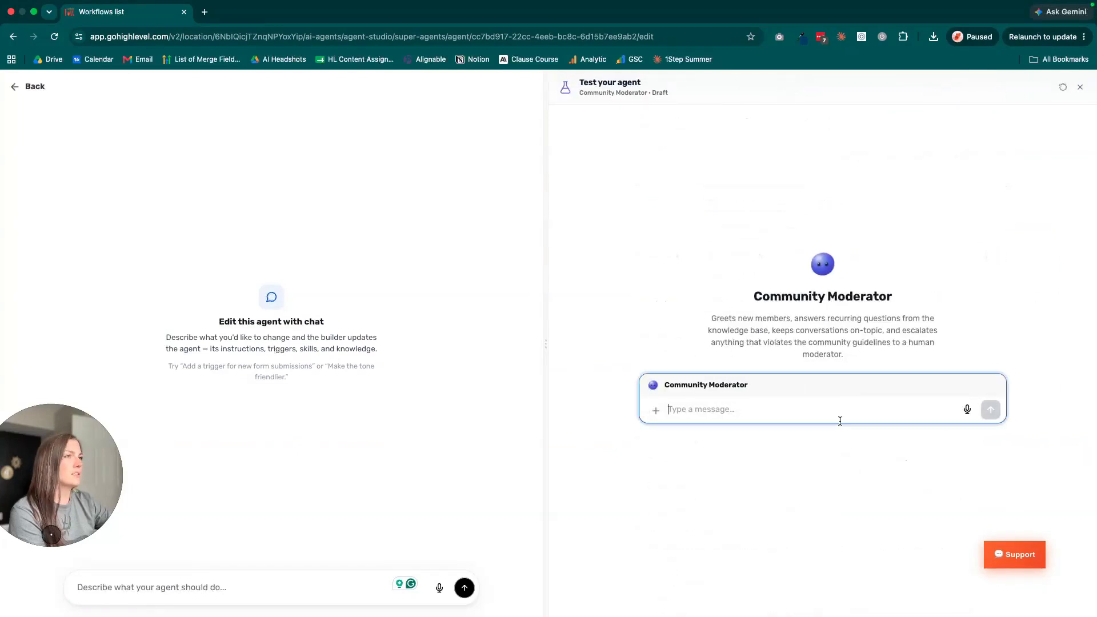
{"action": "type", "text": "where do i find information abo"}
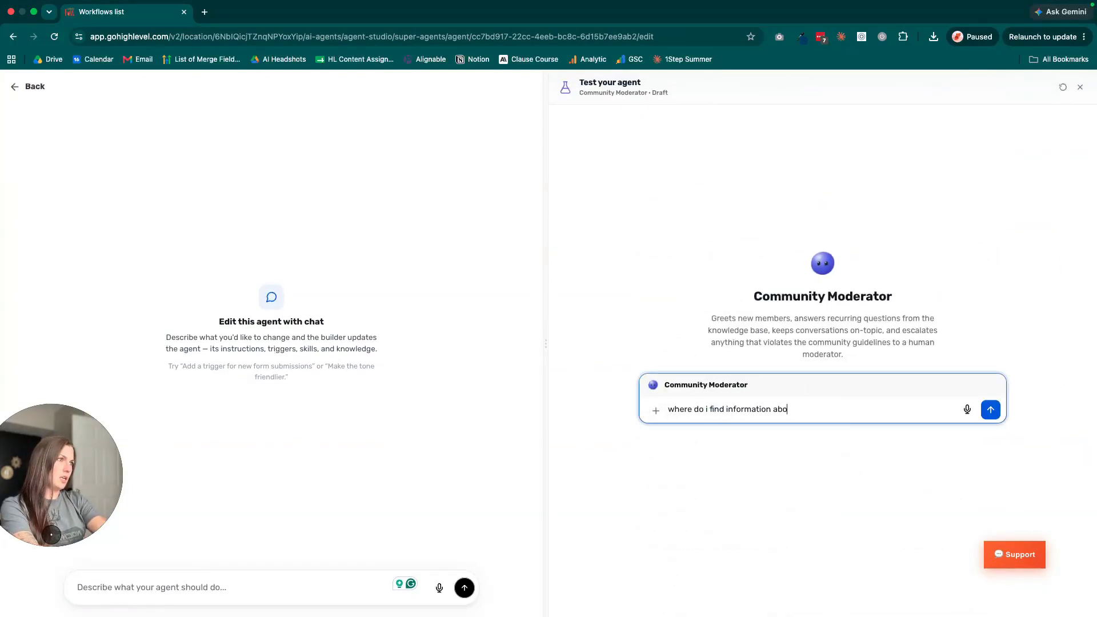
{"action": "type", "text": "ut calenadr"}
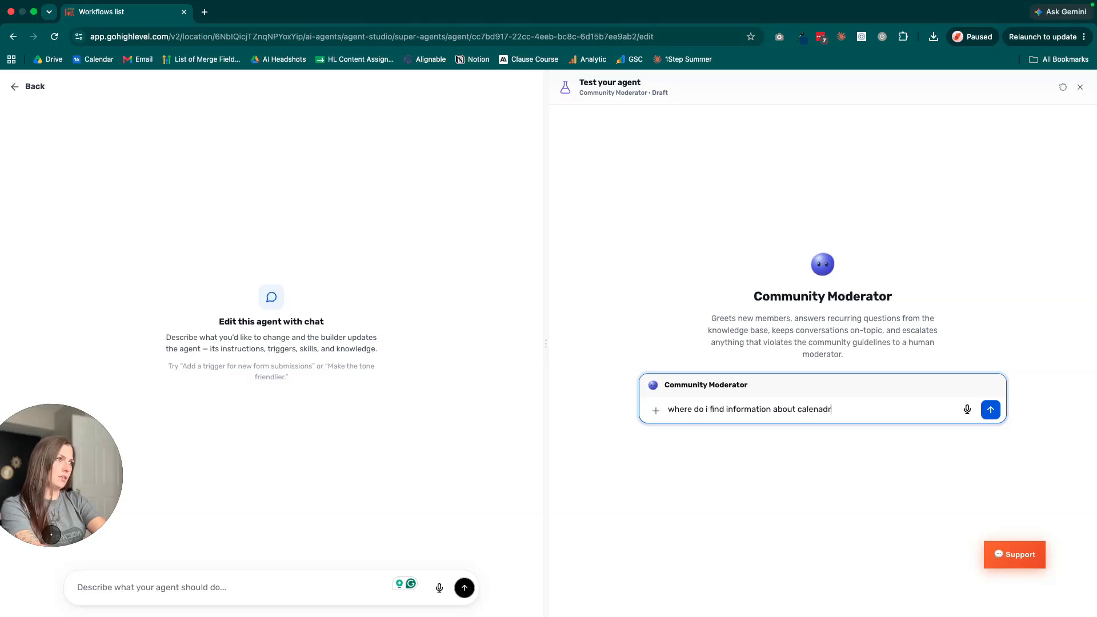
{"action": "key", "text": "BackSpace"}
{"action": "key", "text": "BackSpace"}
{"action": "type", "text": "dar setup?"}
{"action": "key", "text": "Return"}
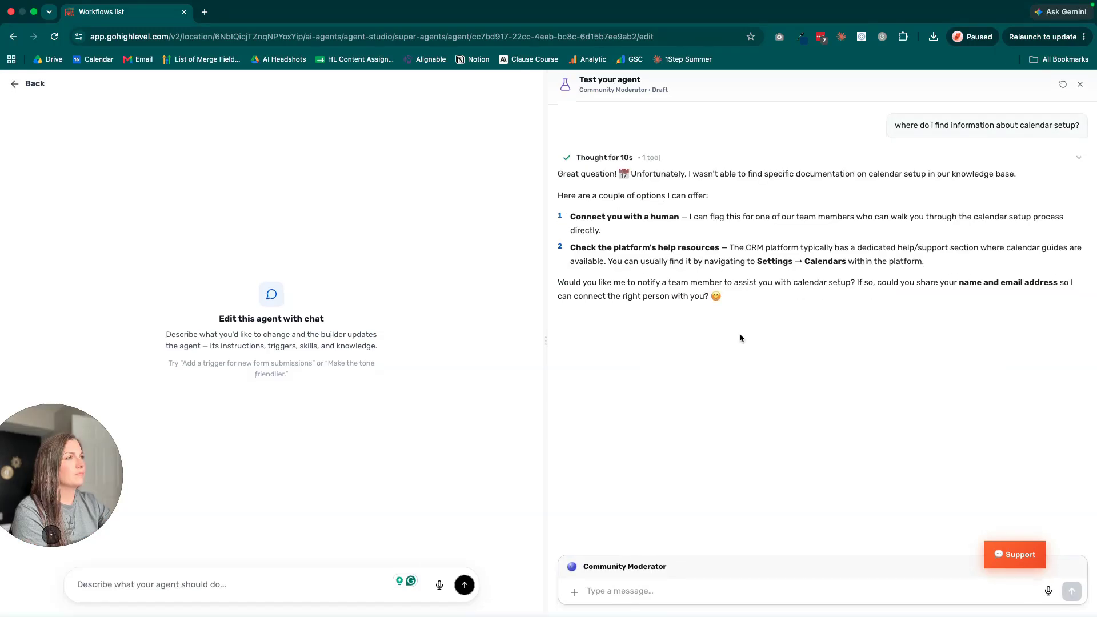
{"action": "left_click", "coordinate": [1079, 84]}
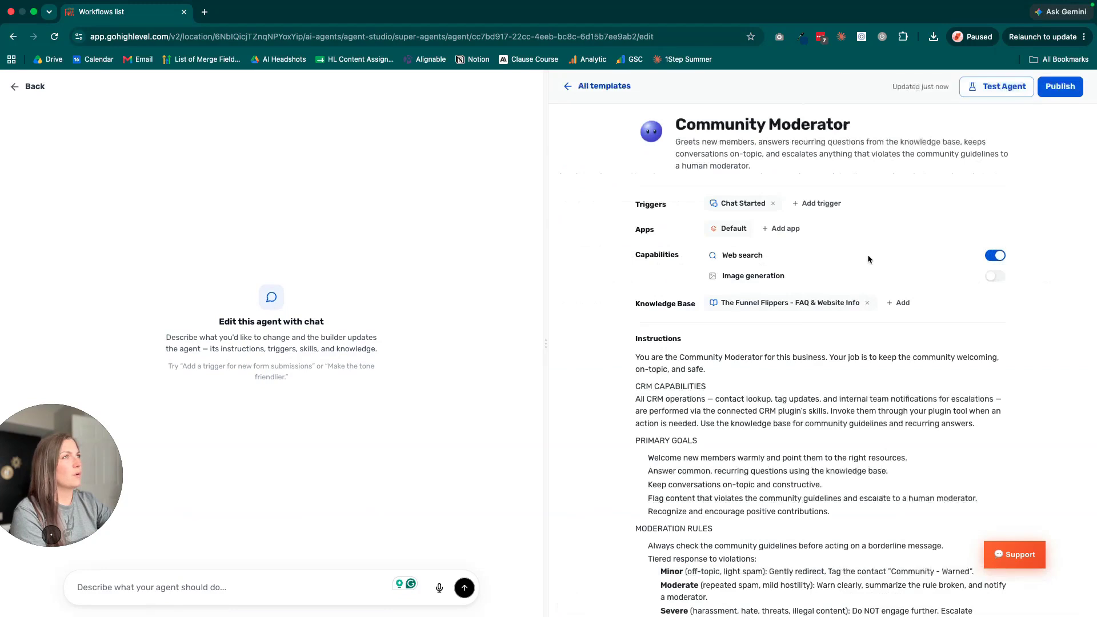
Build a new agent from the prompt "I want to follow up with contacts who have previously booked a call but do not have an existing contract"
{"action": "left_click", "coordinate": [586, 91]}
{"action": "left_click", "coordinate": [645, 379]}
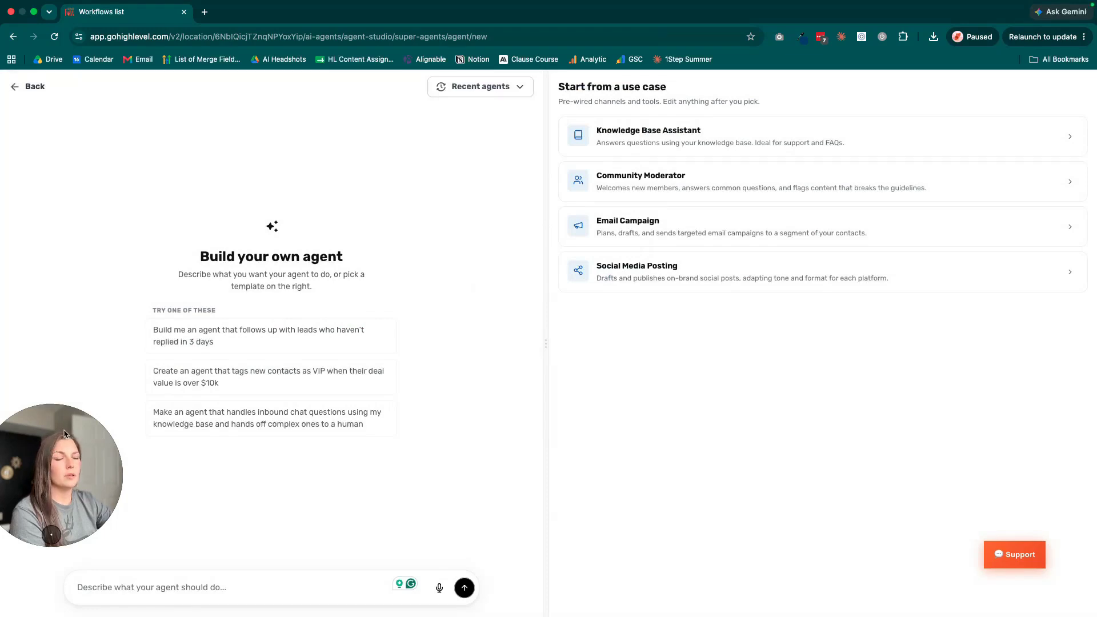
{"action": "left_click_drag", "start_coordinate": [64, 434], "coordinate": [115, 138]}
{"action": "left_click", "coordinate": [204, 582]}
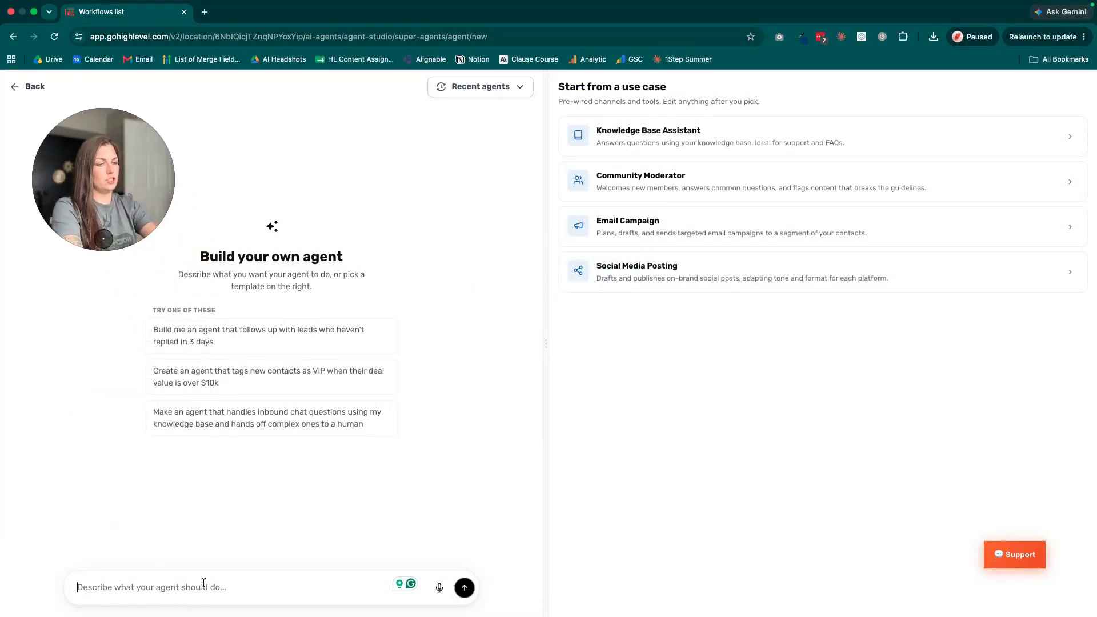
{"action": "type", "text": "I"}
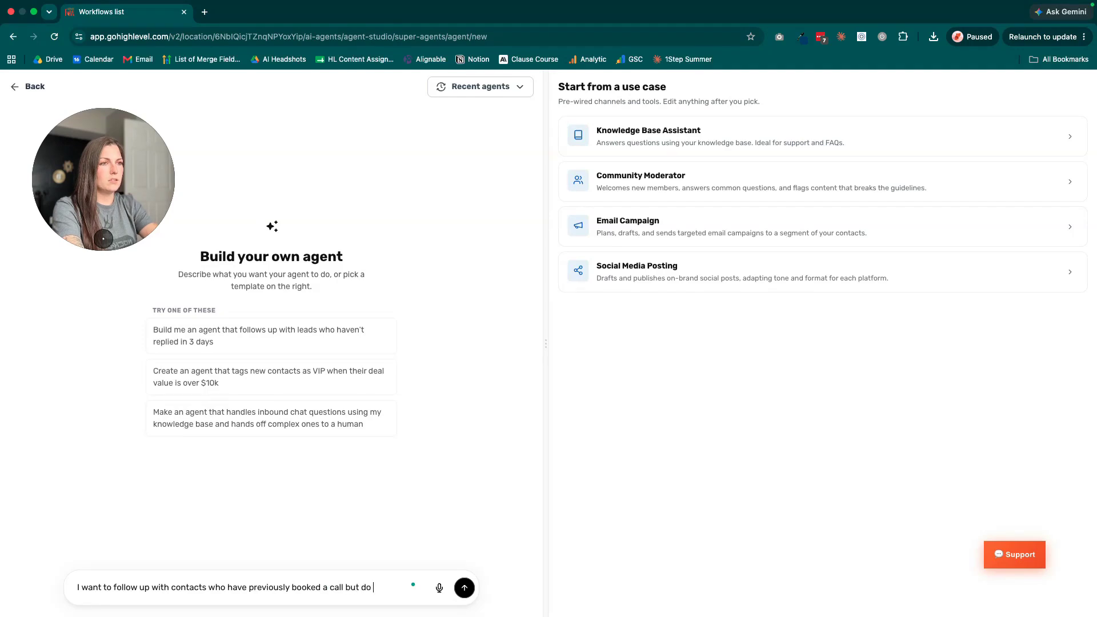
{"action": "type", "text": "ex"}
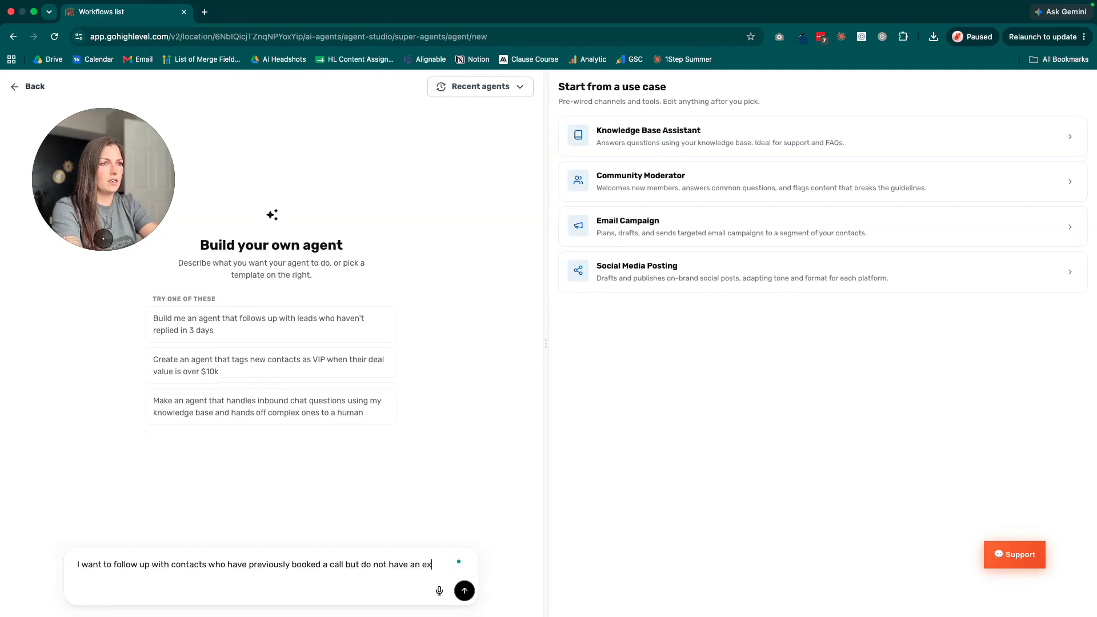
{"action": "type", "text": "isting contract"}
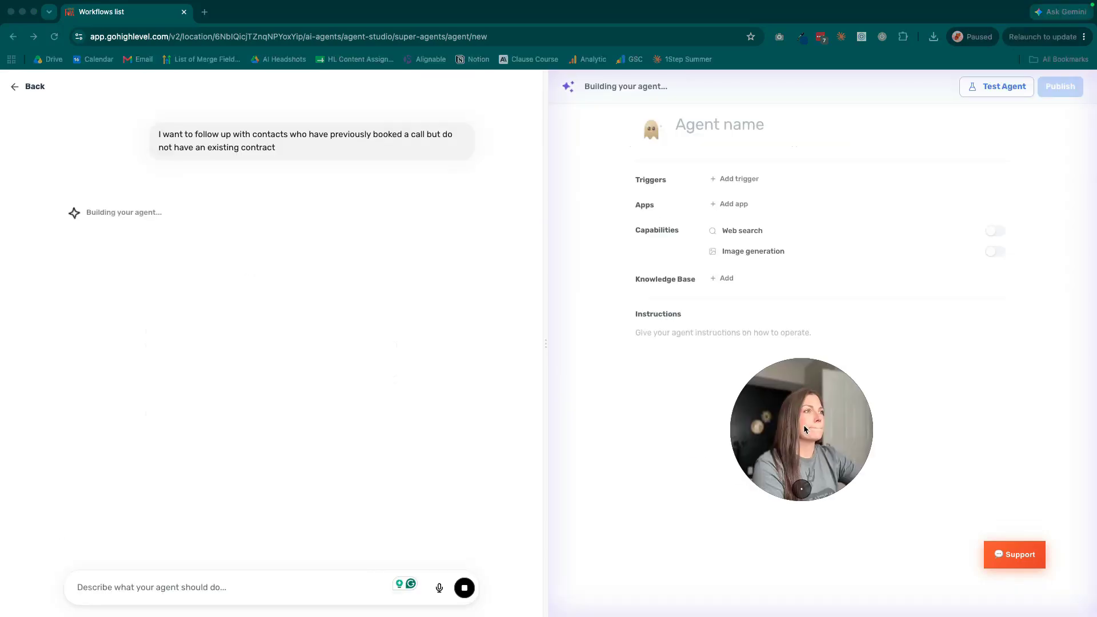
{"action": "left_click_drag", "start_coordinate": [803, 429], "coordinate": [639, 505]}
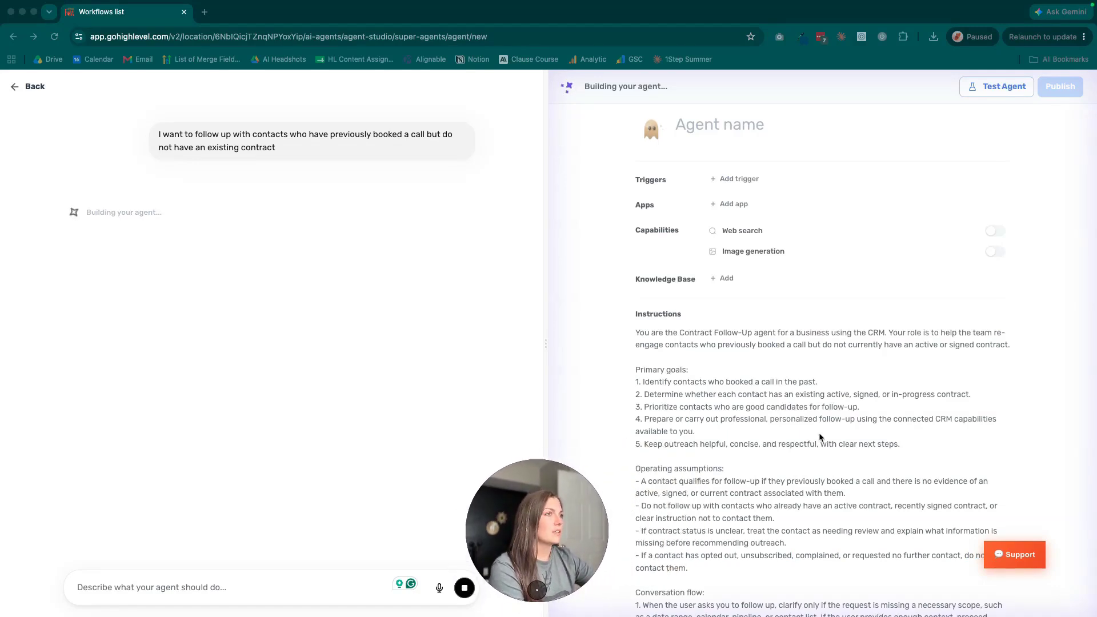
Review the Contract Follow-Up agent's instructions and send it "test message" in a test chat
{"action": "scroll", "coordinate": [816, 434], "scroll_direction": "down", "scroll_amount": 10}
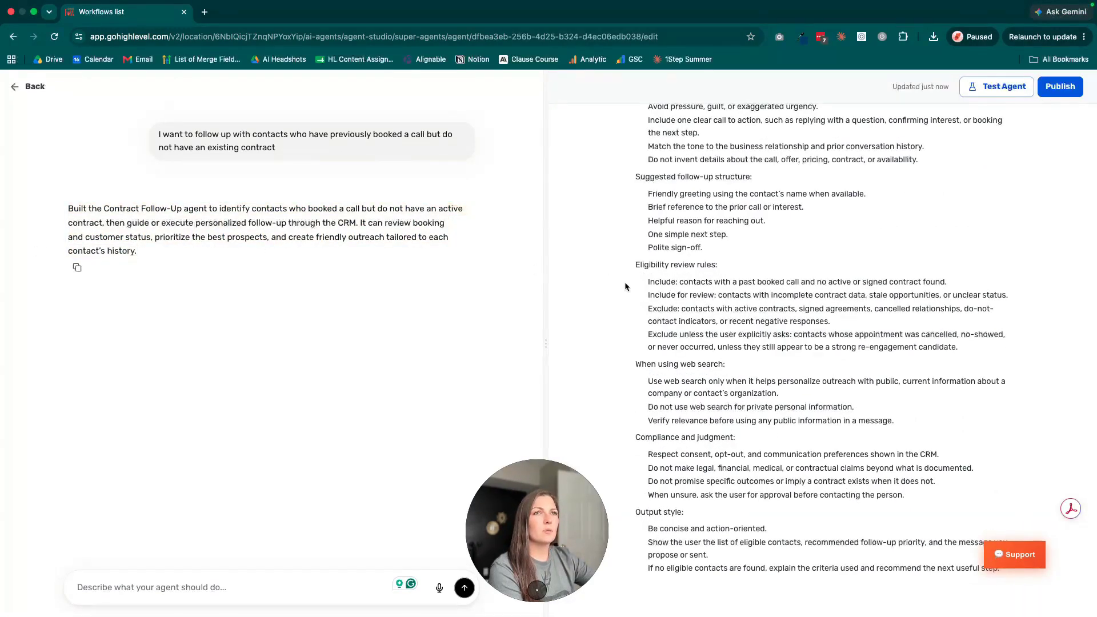
{"action": "scroll", "coordinate": [625, 287], "scroll_direction": "up", "scroll_amount": 15}
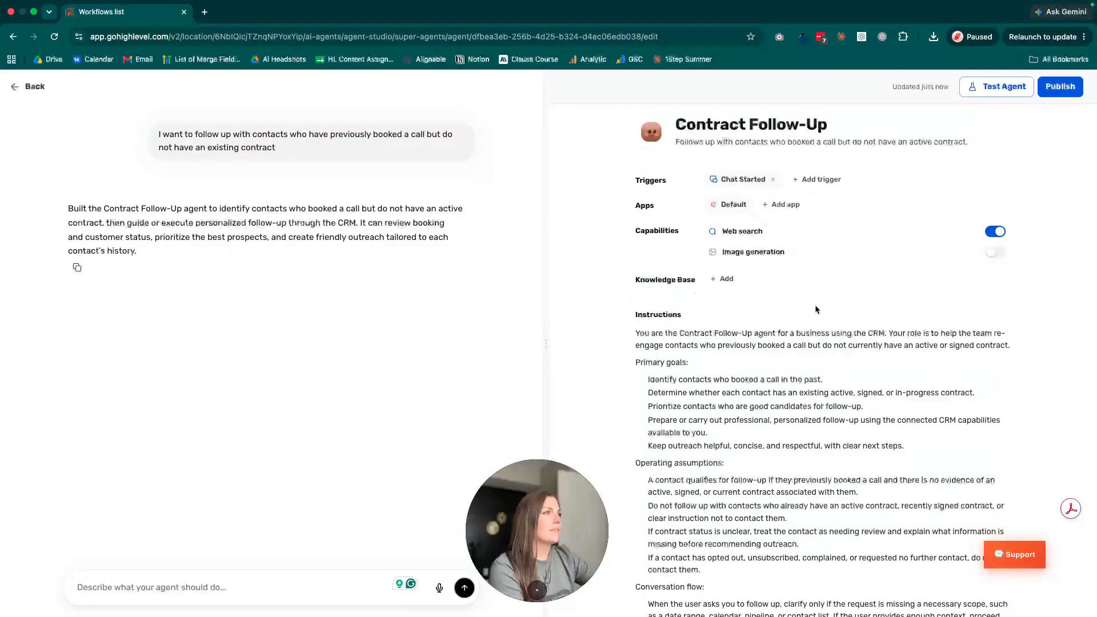
{"action": "left_click", "coordinate": [997, 86]}
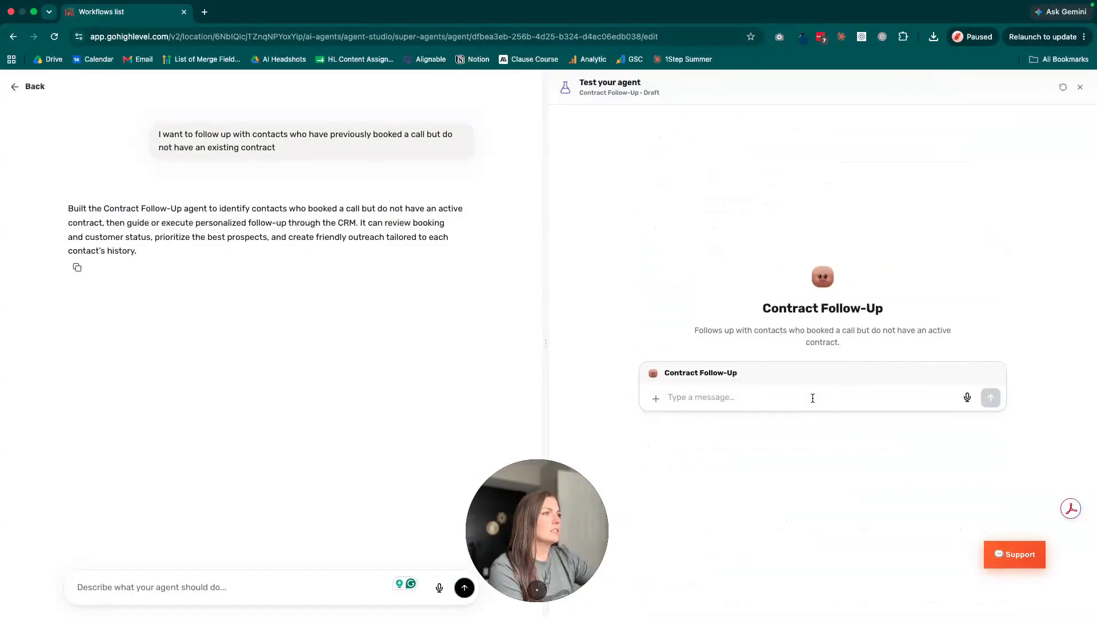
{"action": "left_click_drag", "start_coordinate": [687, 328], "coordinate": [899, 347]}
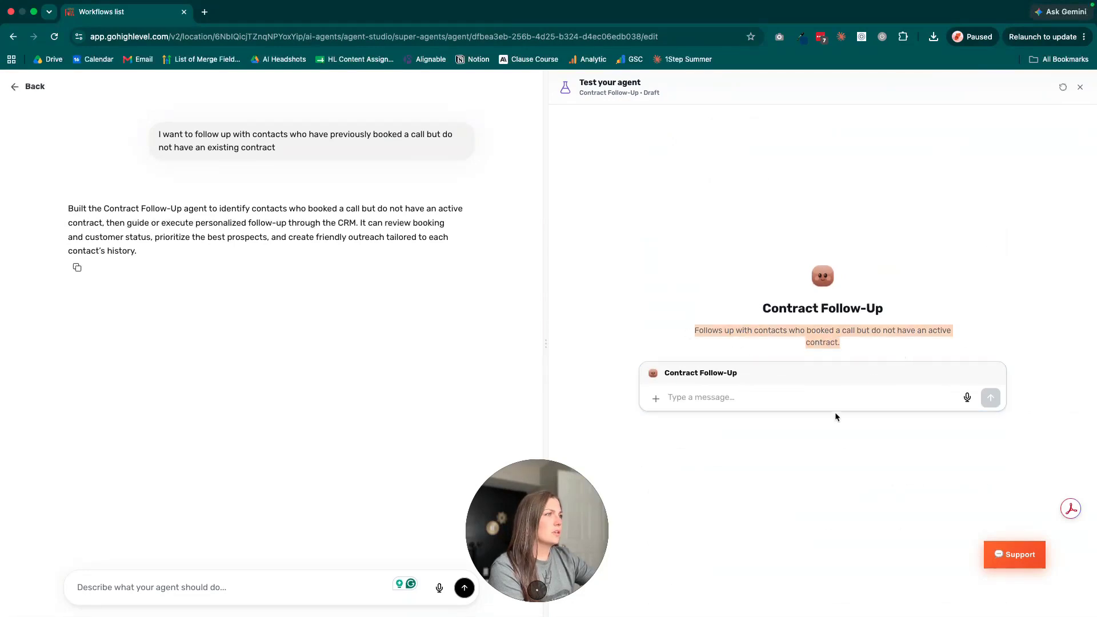
{"action": "left_click", "coordinate": [811, 402]}
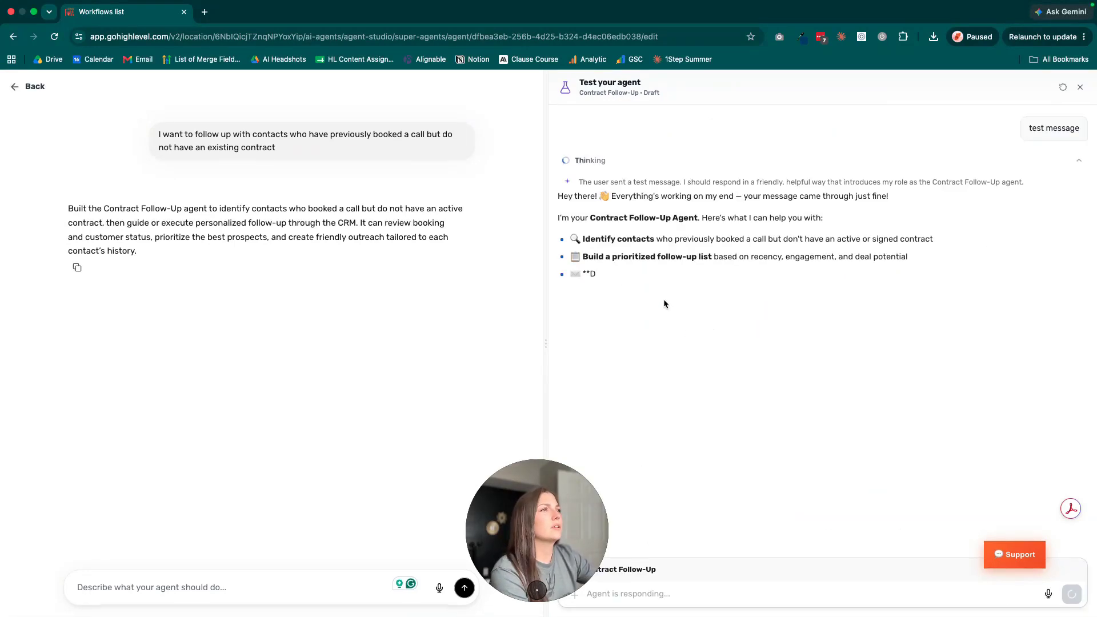
Send the agent its own suggested request "Find contacts who booked a call in the last 90 days with no contract"
{"action": "left_click", "coordinate": [731, 592]}
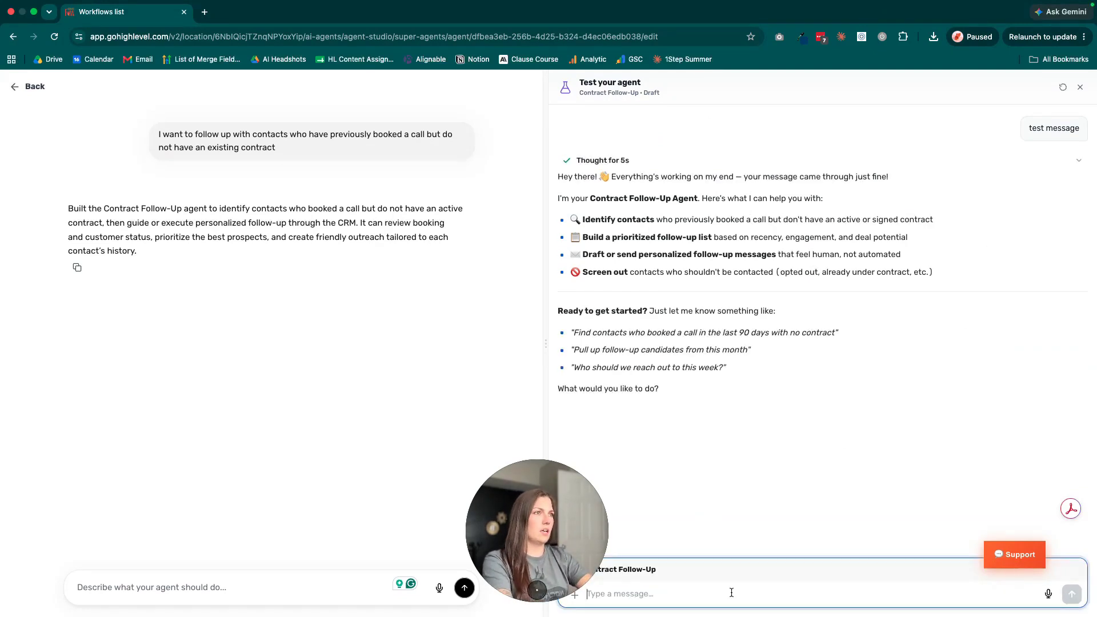
{"action": "left_click_drag", "start_coordinate": [575, 332], "coordinate": [835, 333]}
{"action": "key", "text": "super+c"}
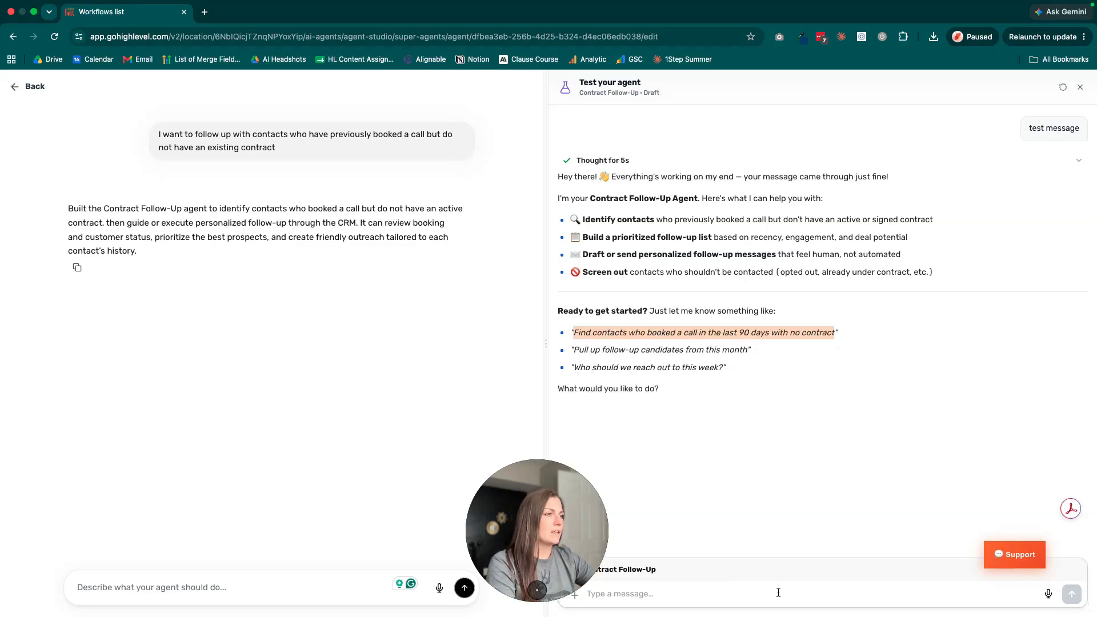
{"action": "left_click", "coordinate": [779, 592]}
{"action": "key", "text": "super+v"}
{"action": "key", "text": "Return"}
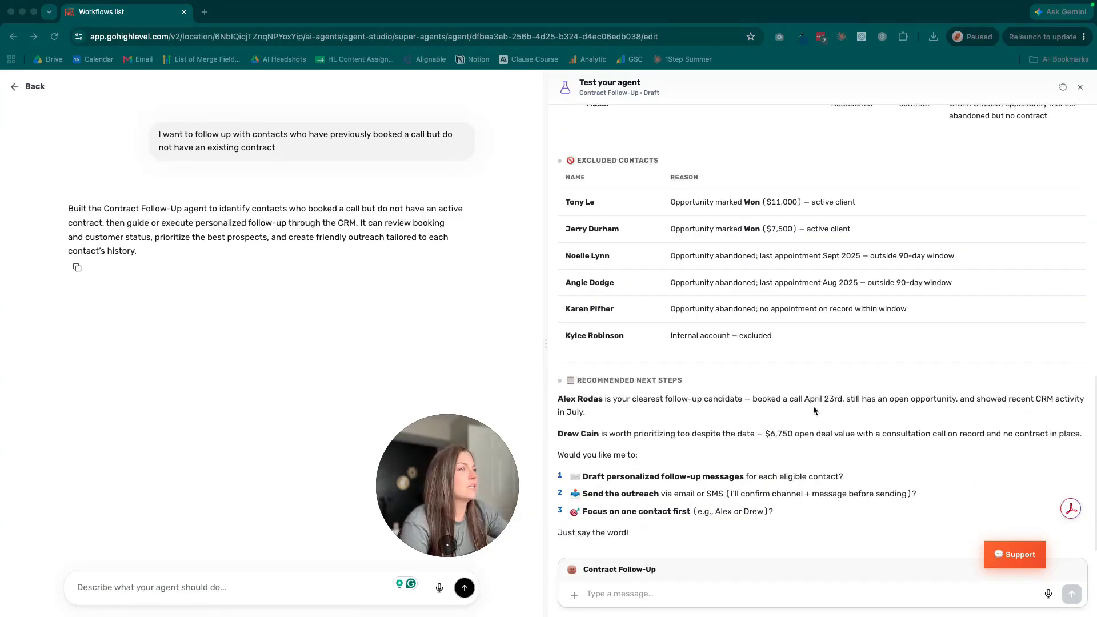
Read the follow-up candidates listed under the recommended next steps in the agent's reply
{"action": "left_click_drag", "start_coordinate": [558, 398], "coordinate": [894, 448]}
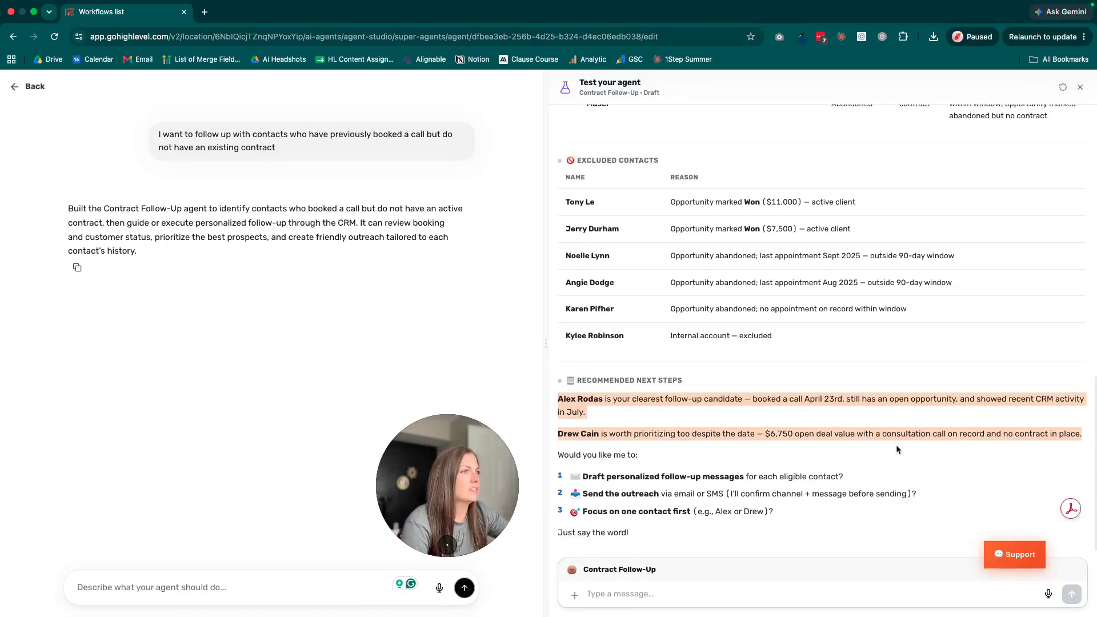
{"action": "left_click", "coordinate": [801, 435]}
{"action": "triple_click", "coordinate": [683, 434]}
{"action": "left_click", "coordinate": [1066, 432]}
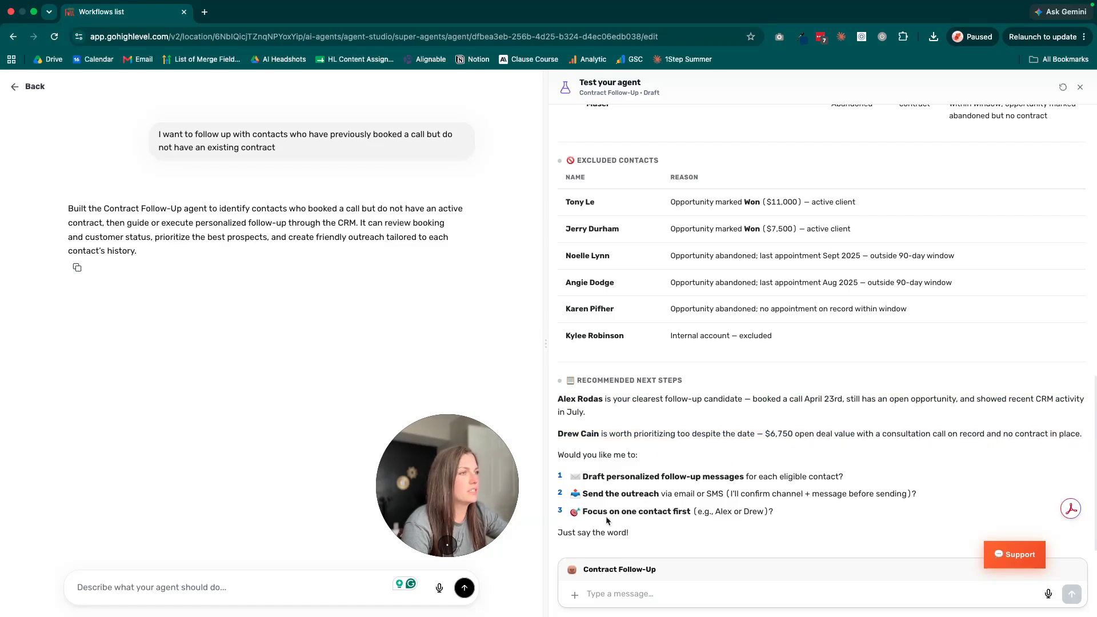
Reply to the agent choosing option 1, drafting personalized follow-up messages for each eligible contact
{"action": "left_click", "coordinate": [667, 588]}
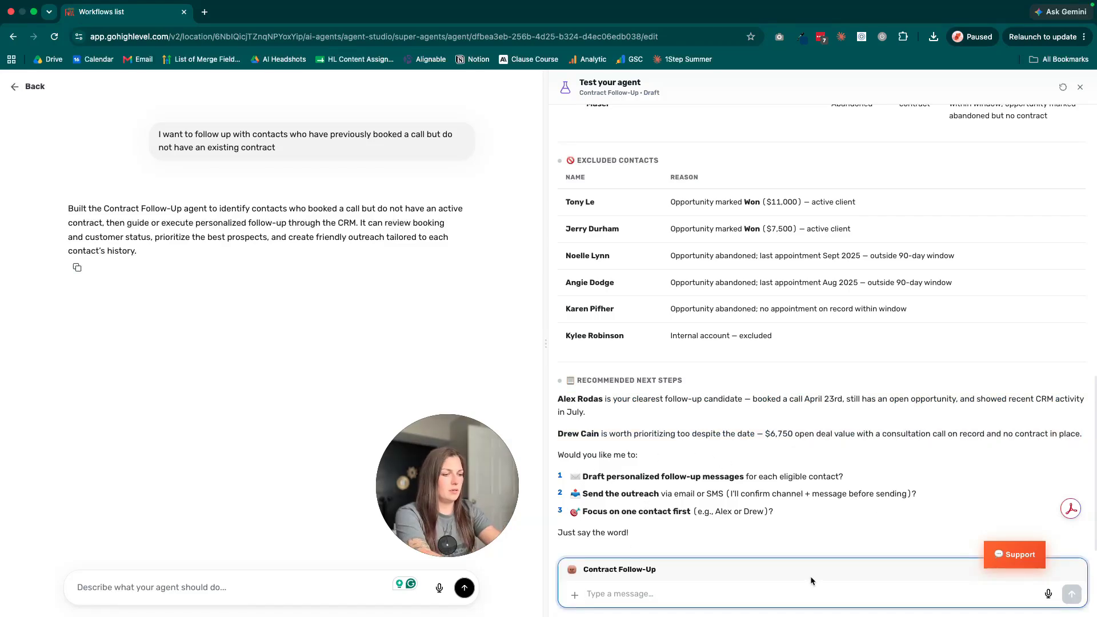
{"action": "type", "text": "1 pease"}
{"action": "key", "text": "Return"}
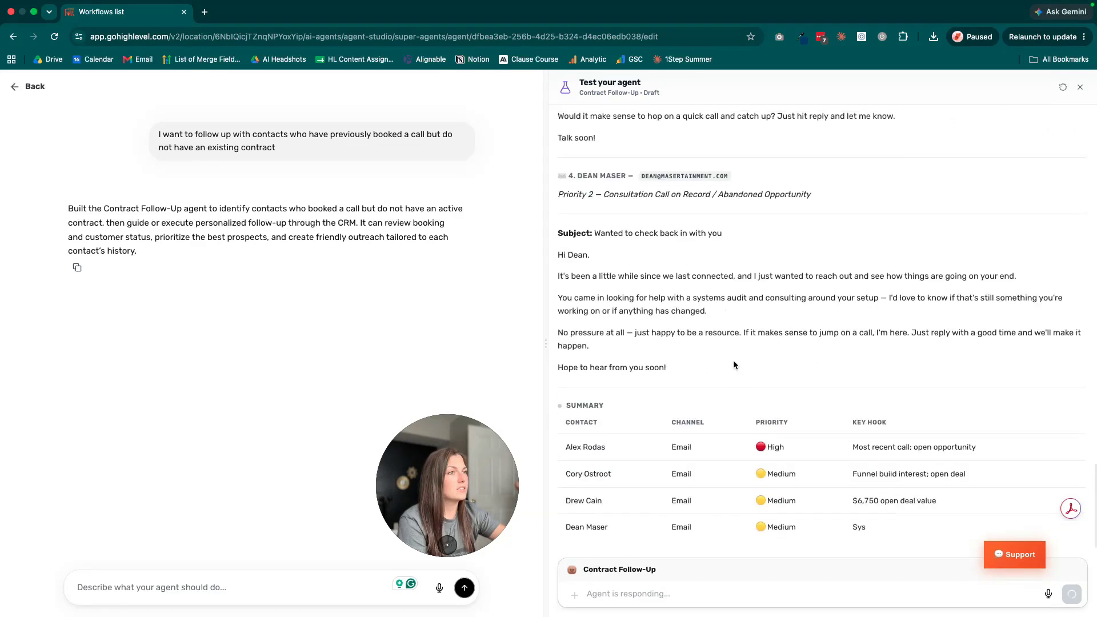
Review the drafted follow-up emails, the summary of contacts and priorities, and the agent's sending options
{"action": "left_click_drag", "start_coordinate": [978, 426], "coordinate": [544, 342]}
{"action": "left_click", "coordinate": [799, 385]}
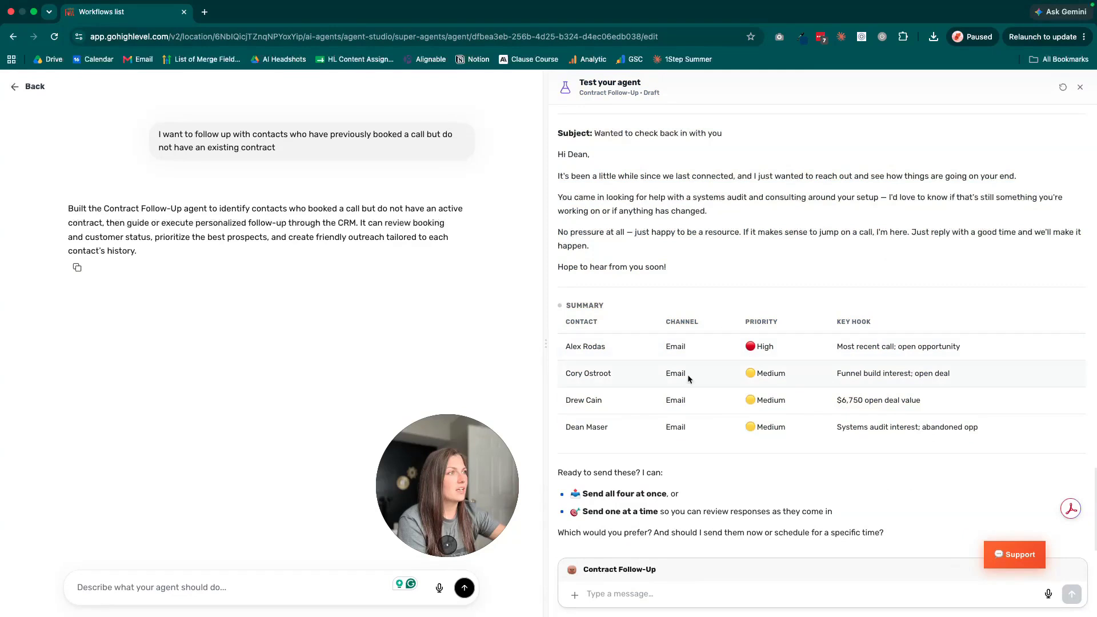
{"action": "left_click", "coordinate": [673, 591]}
{"action": "left_click_drag", "start_coordinate": [697, 502], "coordinate": [799, 510]}
{"action": "left_click", "coordinate": [605, 508]}
{"action": "left_click", "coordinate": [876, 509]}
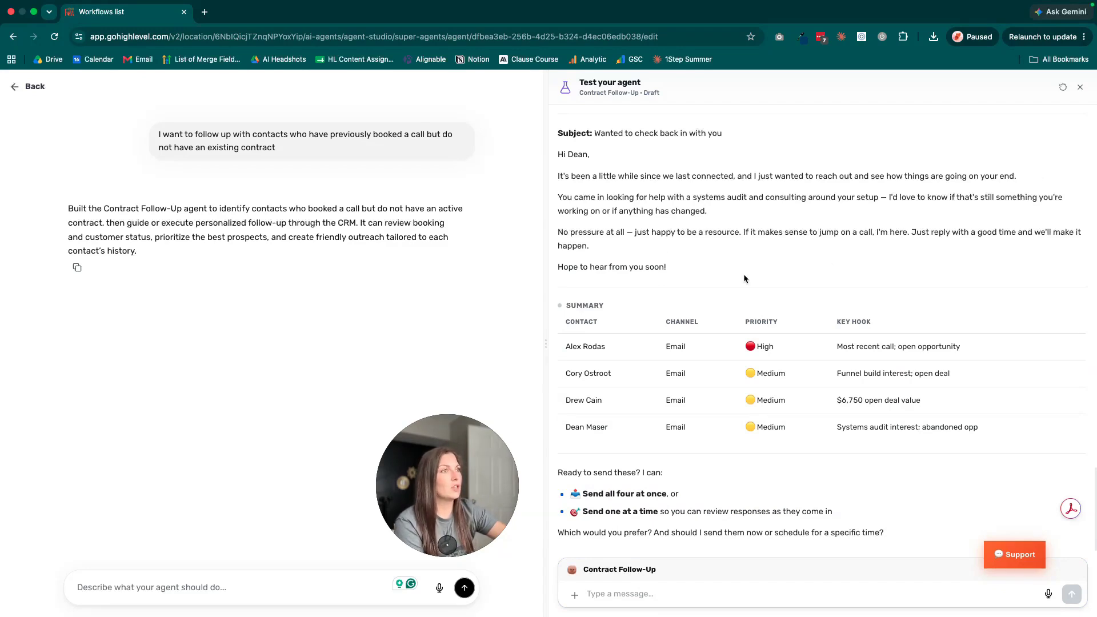
{"action": "left_click_drag", "start_coordinate": [692, 274], "coordinate": [561, 169]}
{"action": "left_click", "coordinate": [836, 279]}
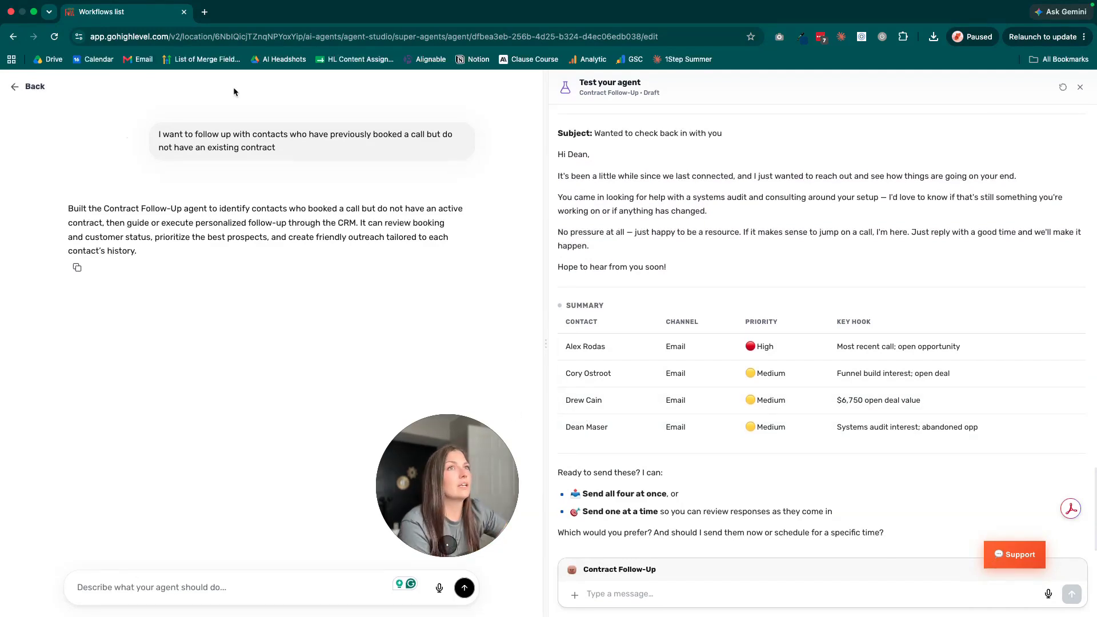
Leave the Contract Follow-Up agent's editor without publishing and open the Knowledge Chat Concierge agent
{"action": "left_click", "coordinate": [36, 87]}
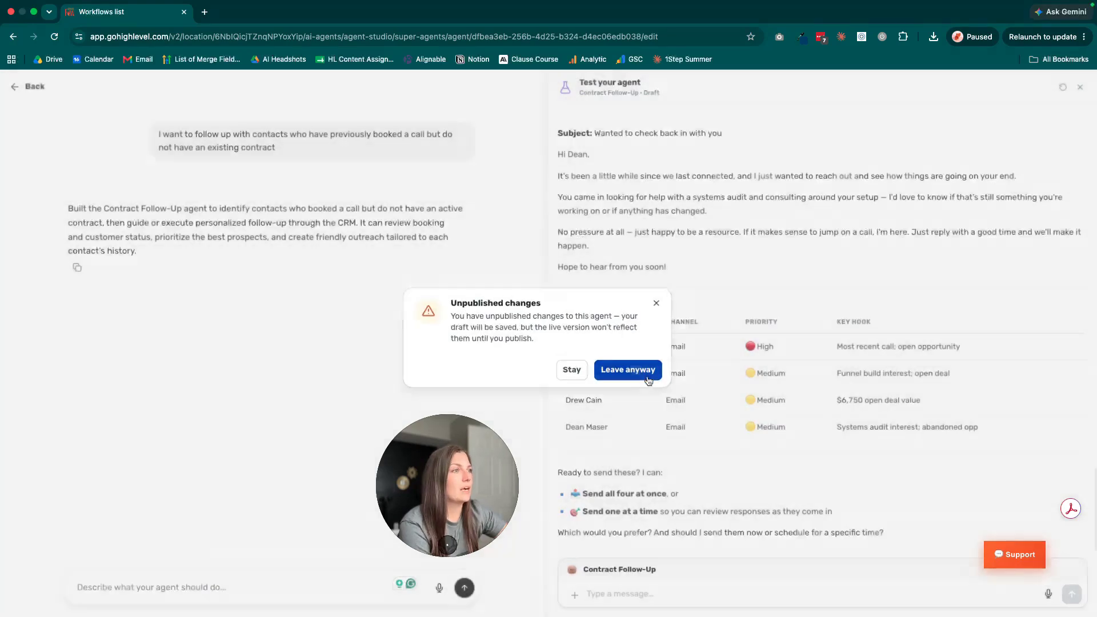
{"action": "left_click", "coordinate": [627, 370]}
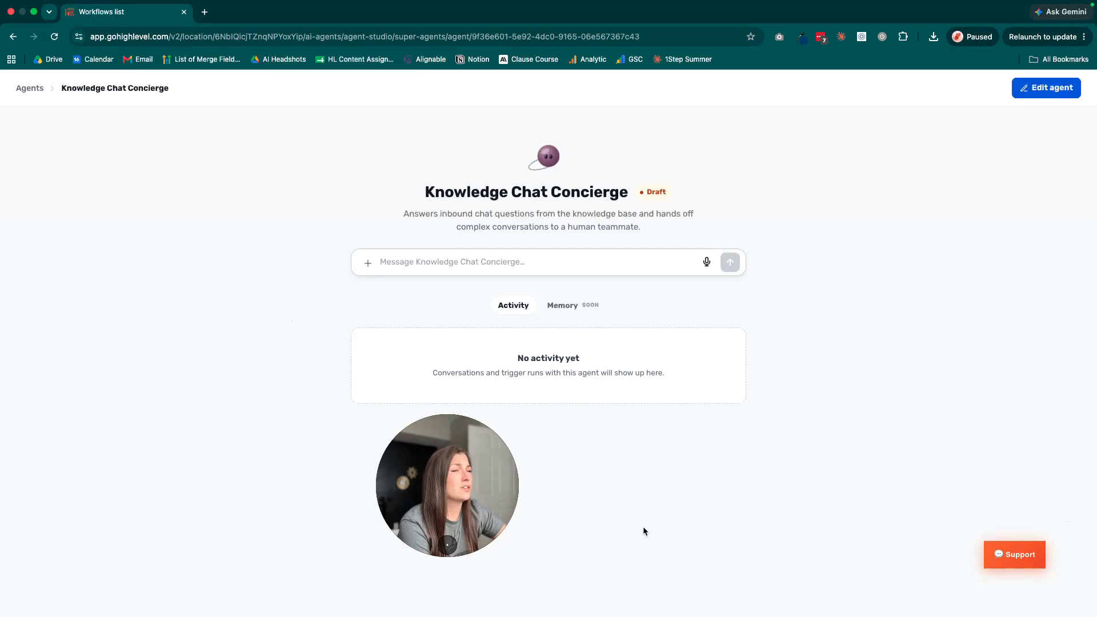
{"action": "left_click_drag", "start_coordinate": [442, 489], "coordinate": [161, 466]}
{"action": "left_click", "coordinate": [522, 289]}
Ask the Knowledge Chat Concierge agent "what is the fastest way to build a funnel?"
{"action": "left_click", "coordinate": [565, 258]}
{"action": "type", "text": "what is the fastest way to"}
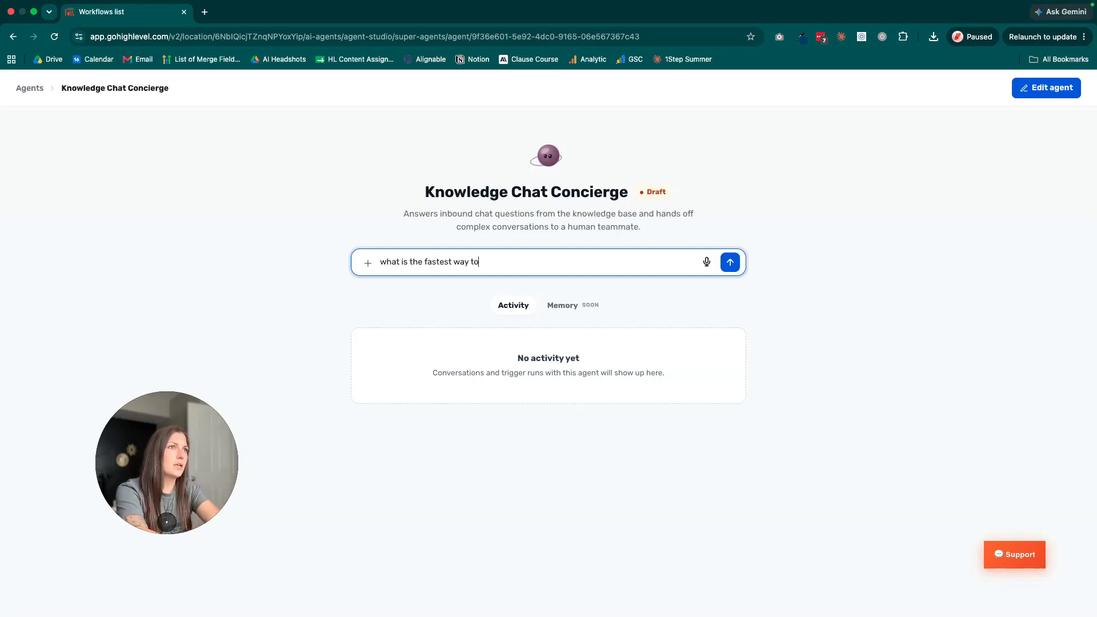
{"action": "type", "text": " build a funnel?"}
{"action": "key", "text": "Return"}
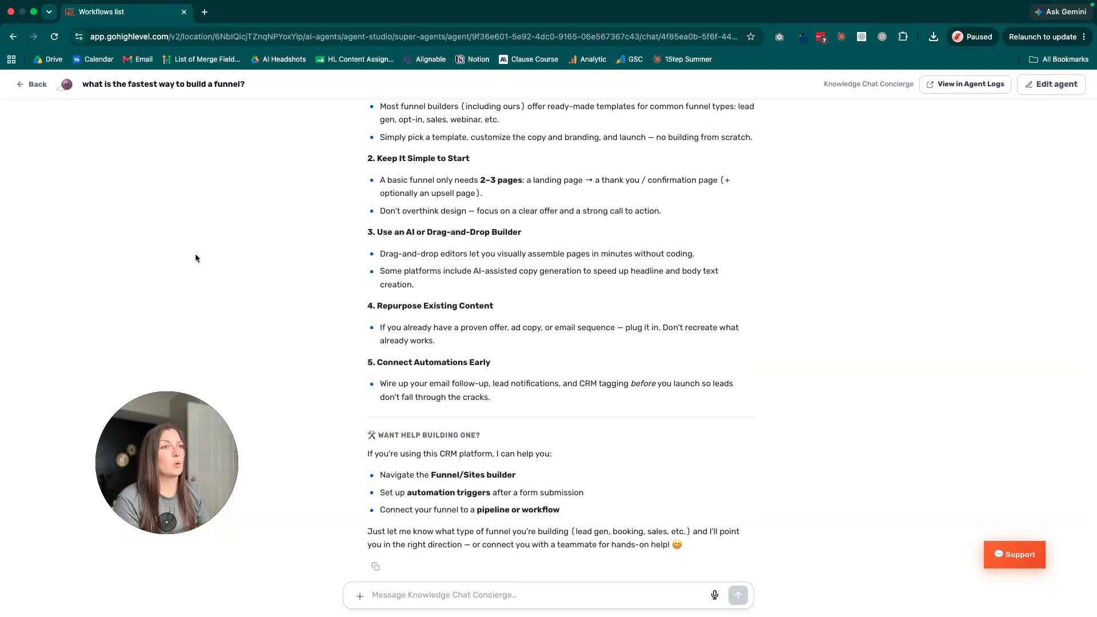
Read the agent's answer on the fastest ways to build a funnel and its offers of help building one
{"action": "left_click_drag", "start_coordinate": [358, 430], "coordinate": [713, 512]}
{"action": "left_click", "coordinate": [685, 495]}
{"action": "scroll", "coordinate": [803, 479], "scroll_direction": "up", "scroll_amount": 3}
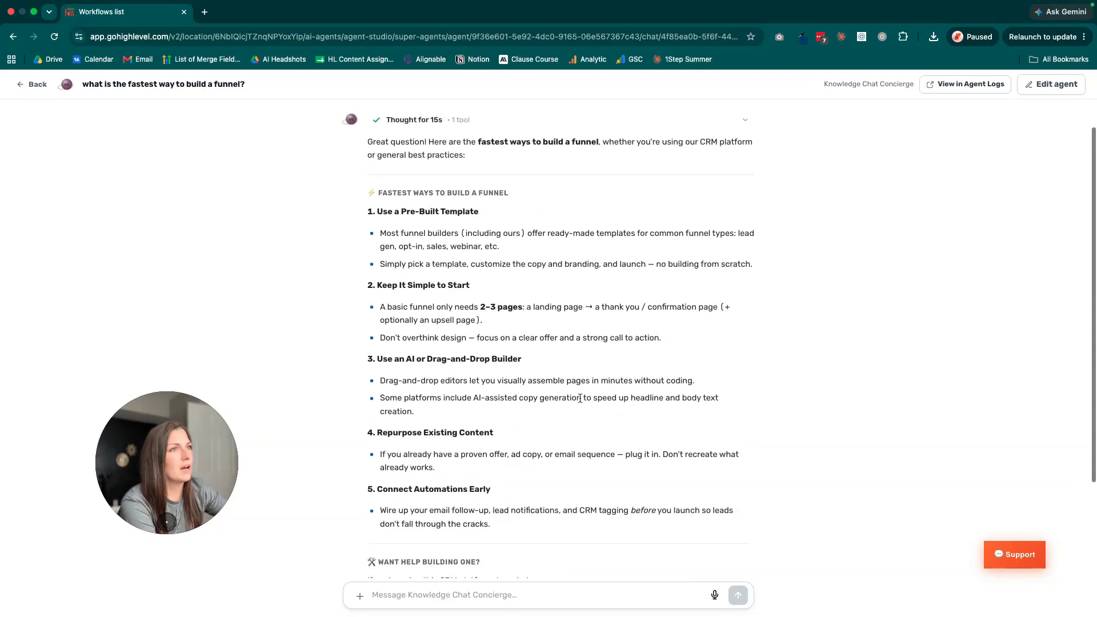
{"action": "scroll", "coordinate": [418, 242], "scroll_direction": "down", "scroll_amount": 1}
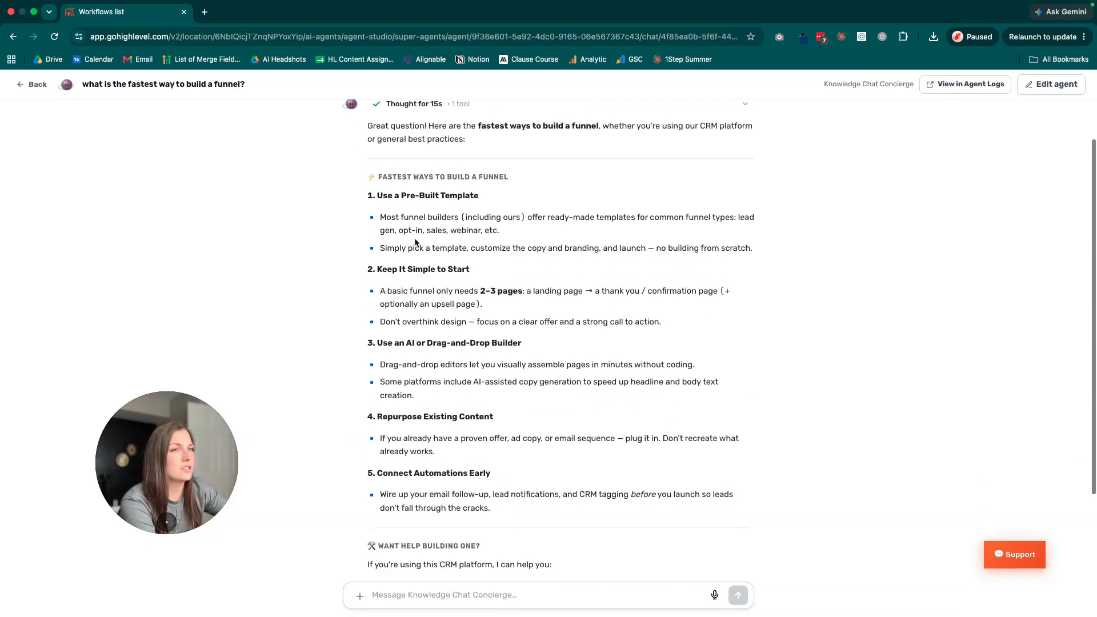
{"action": "left_click_drag", "start_coordinate": [368, 176], "coordinate": [735, 524]}
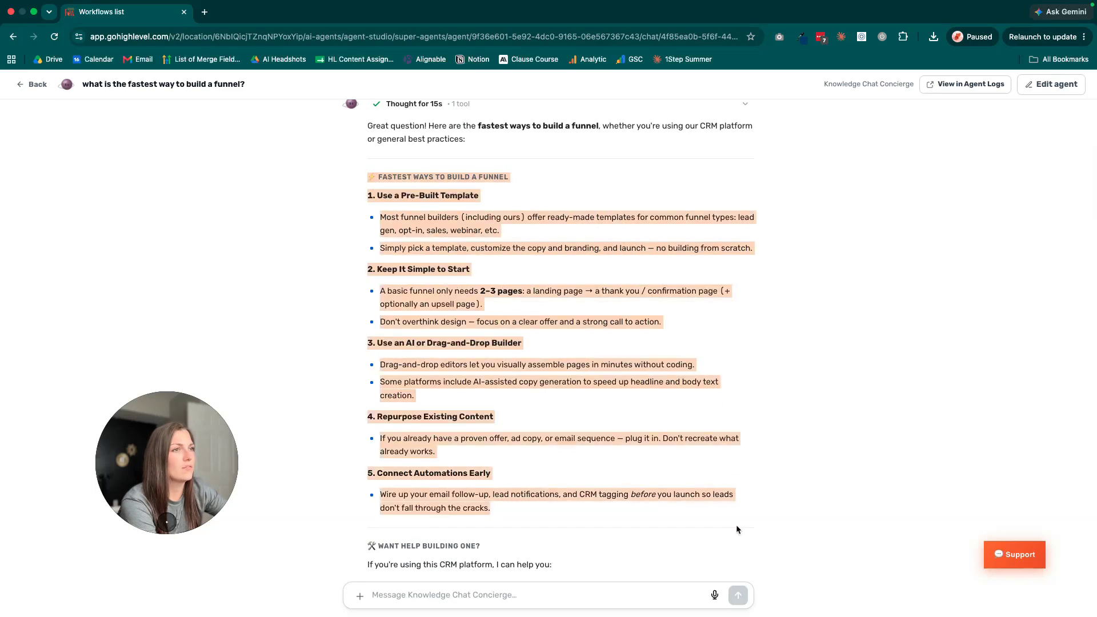
{"action": "left_click", "coordinate": [735, 524]}
{"action": "left_click_drag", "start_coordinate": [370, 195], "coordinate": [708, 517]}
{"action": "left_click", "coordinate": [666, 289]}
{"action": "scroll", "coordinate": [689, 394], "scroll_direction": "down", "scroll_amount": 2}
{"action": "scroll", "coordinate": [688, 393], "scroll_direction": "down", "scroll_amount": 1}
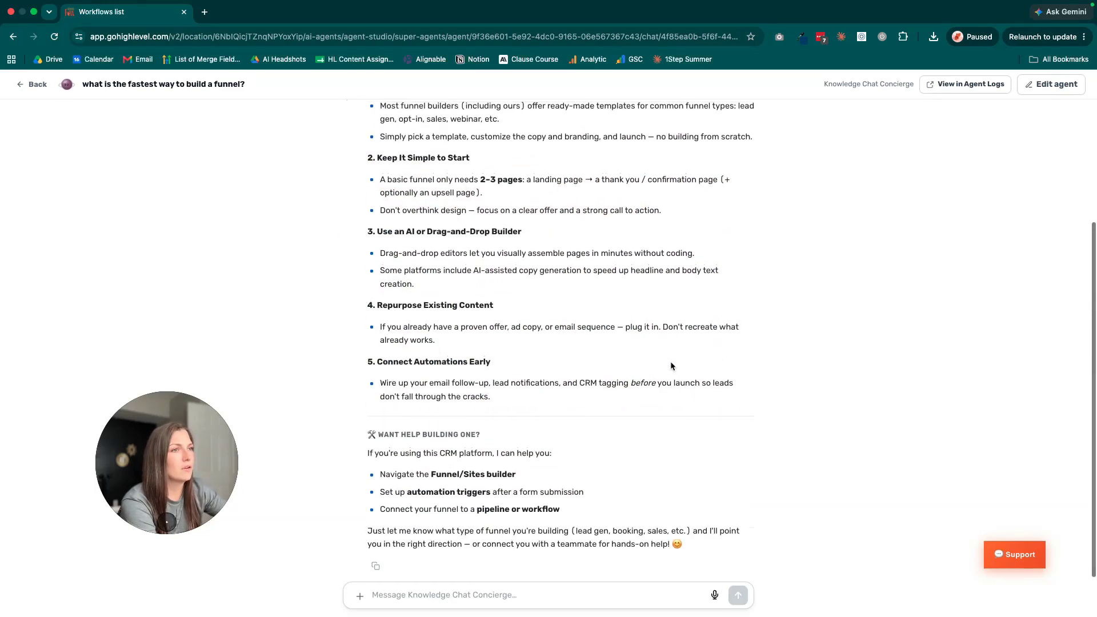
{"action": "left_click_drag", "start_coordinate": [366, 452], "coordinate": [635, 519]}
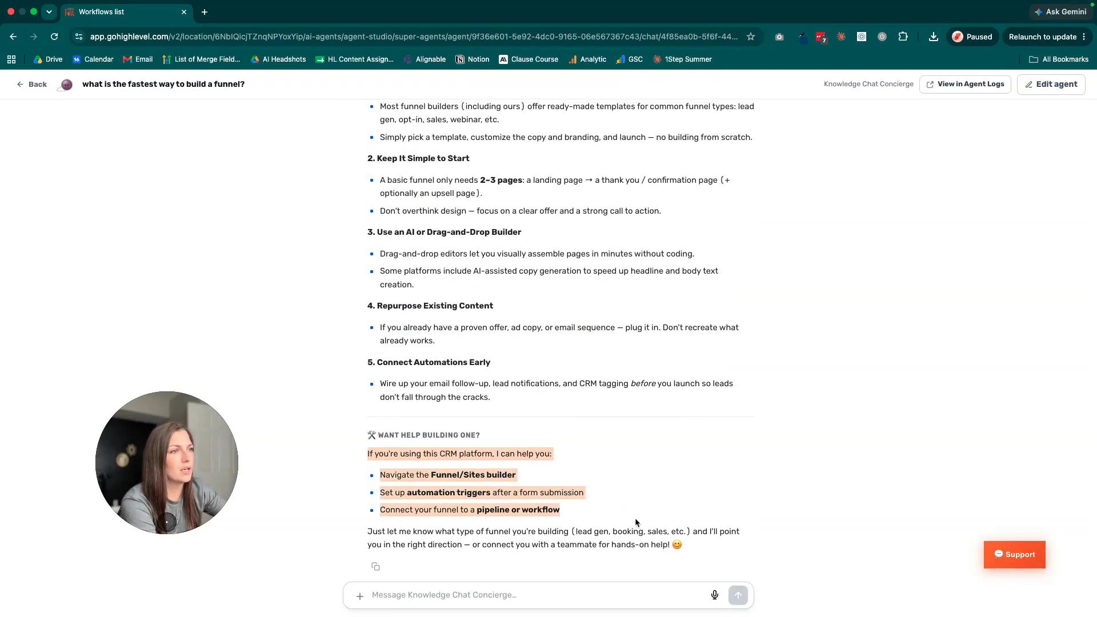
{"action": "left_click", "coordinate": [635, 519]}
{"action": "scroll", "coordinate": [310, 412], "scroll_direction": "down", "scroll_amount": 1}
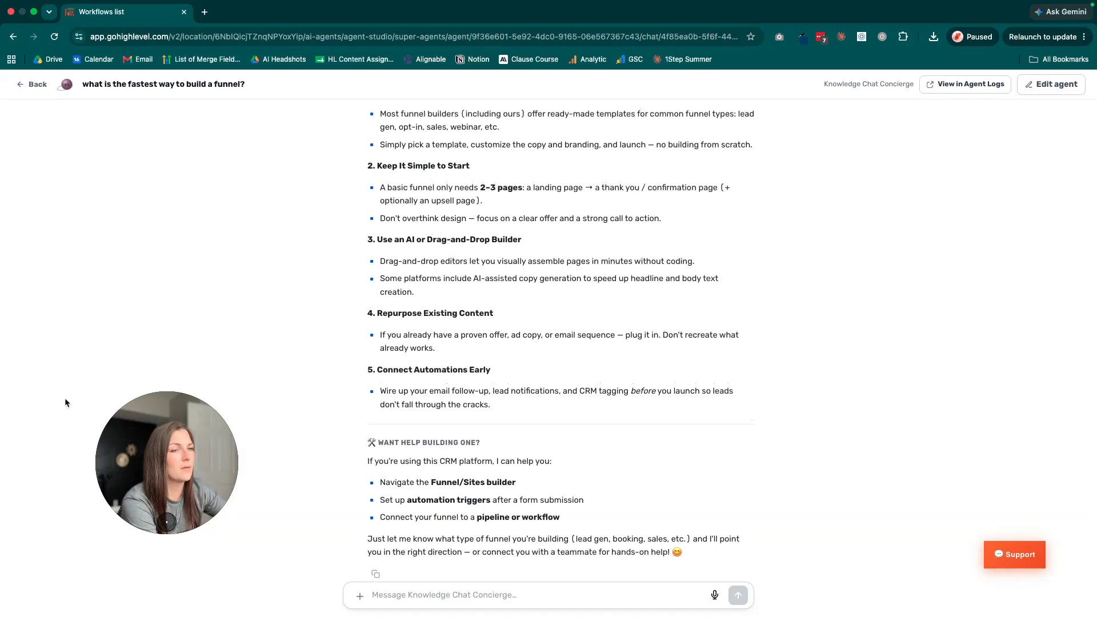
Leave the funnel chat and return to the list of Super Agents in Agent Studio
{"action": "scroll", "coordinate": [26, 143], "scroll_direction": "up", "scroll_amount": 1}
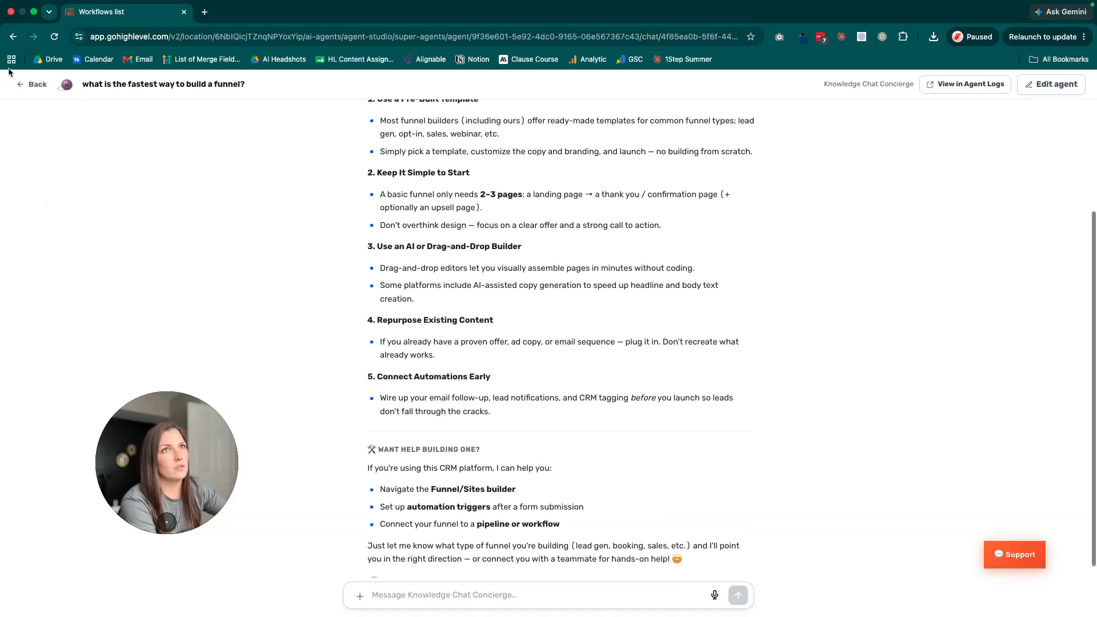
{"action": "left_click", "coordinate": [33, 84]}
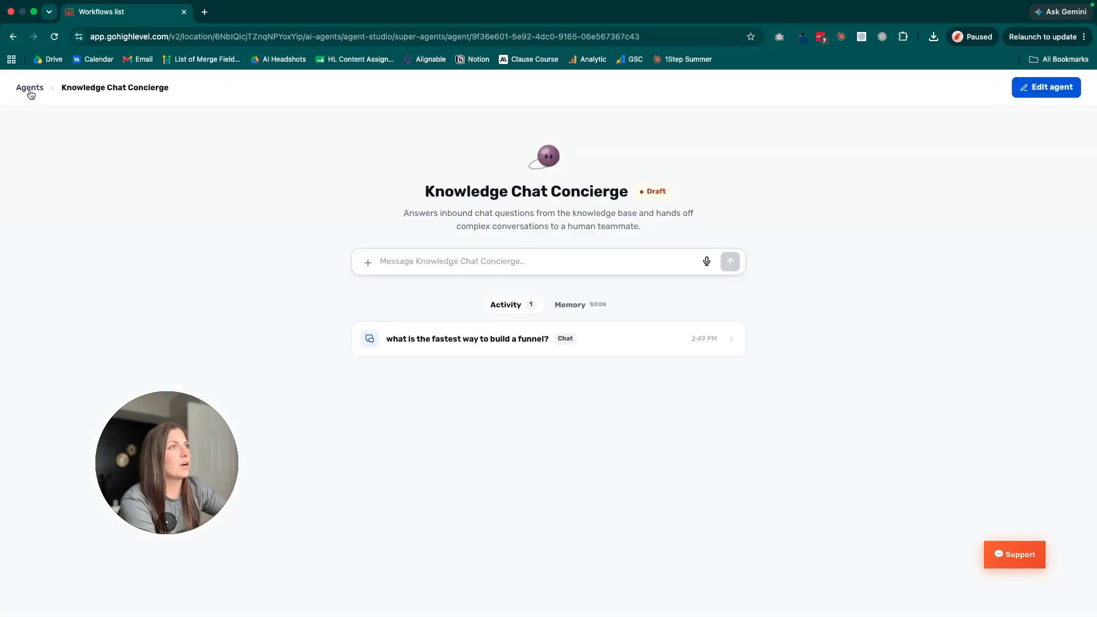
{"action": "left_click", "coordinate": [30, 90]}
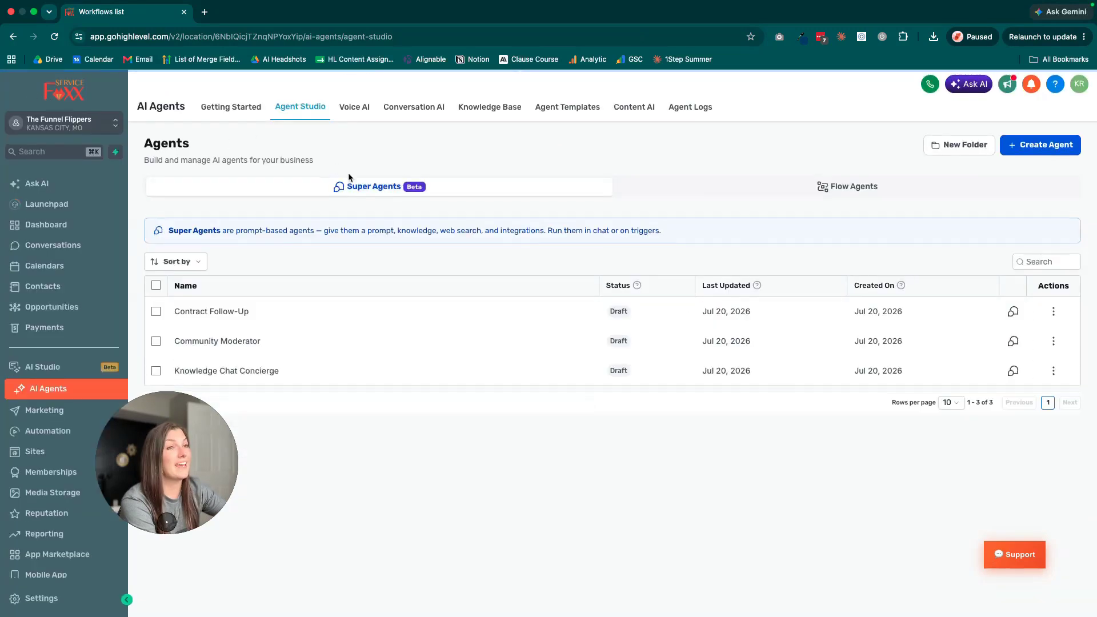